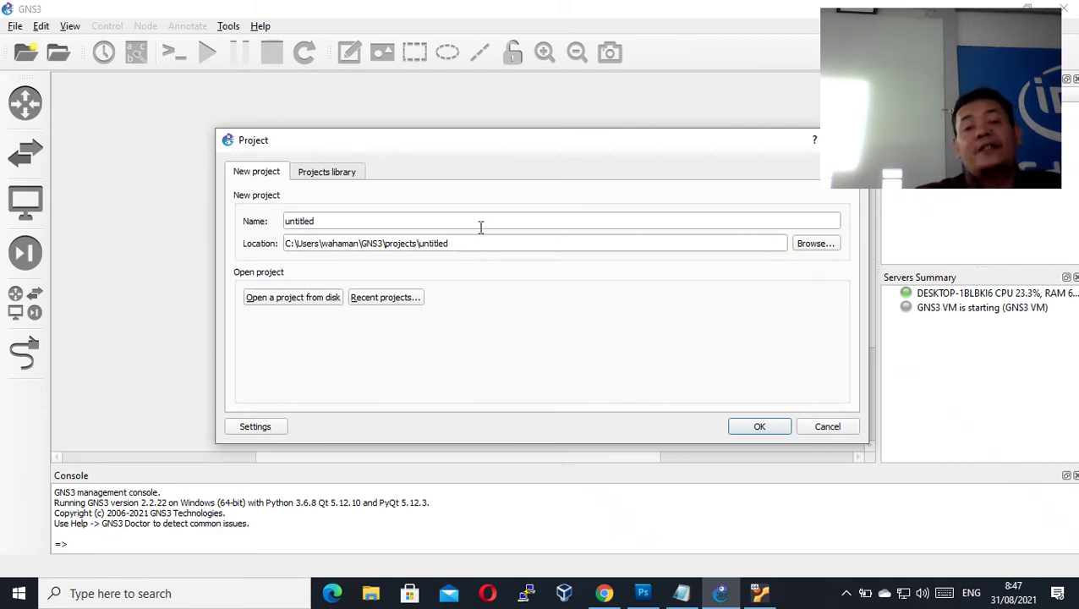
- Open 'share hosting server 12 tkj A.gns3' from its project folder on disk
click(297, 302)
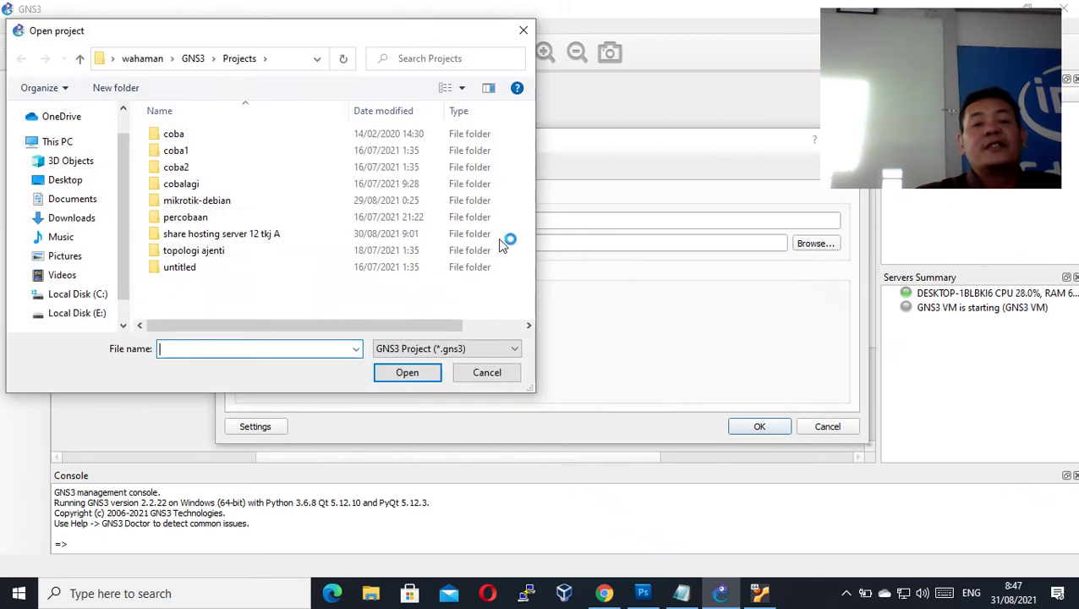
double_click(223, 237)
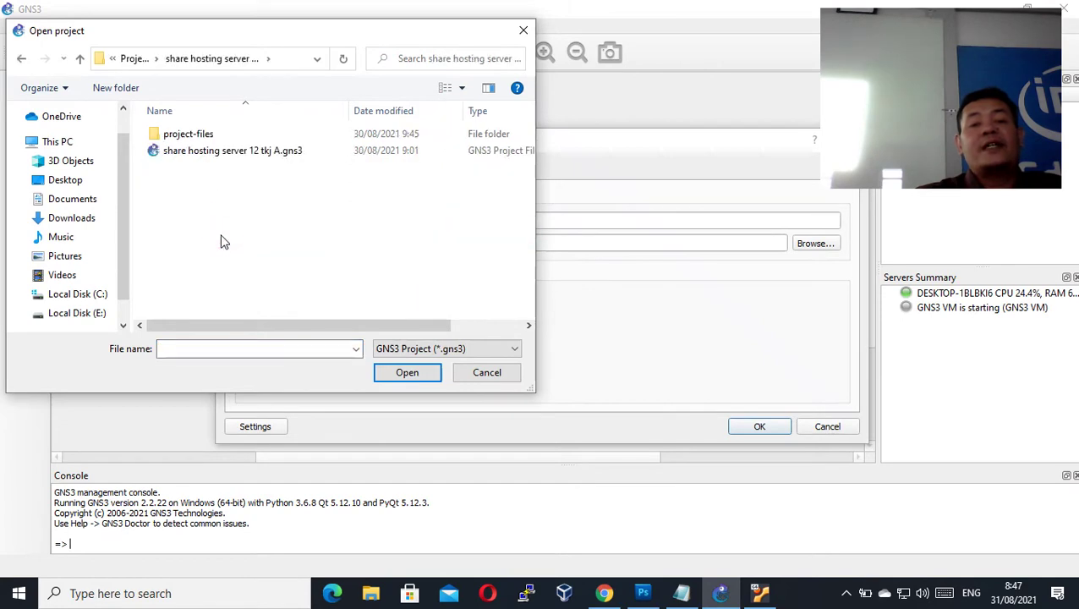
click(235, 157)
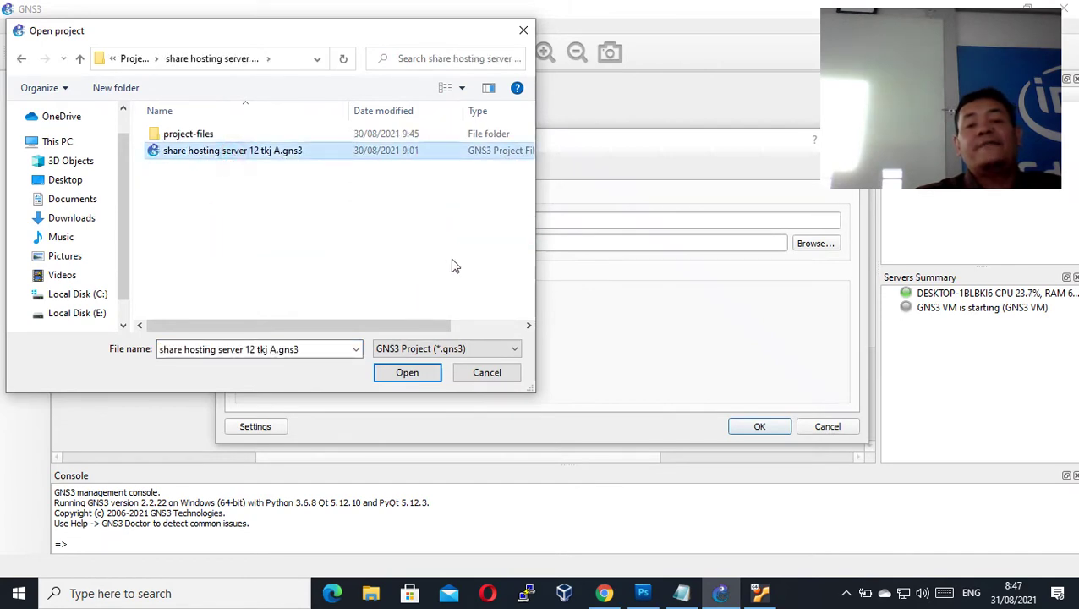
click(429, 380)
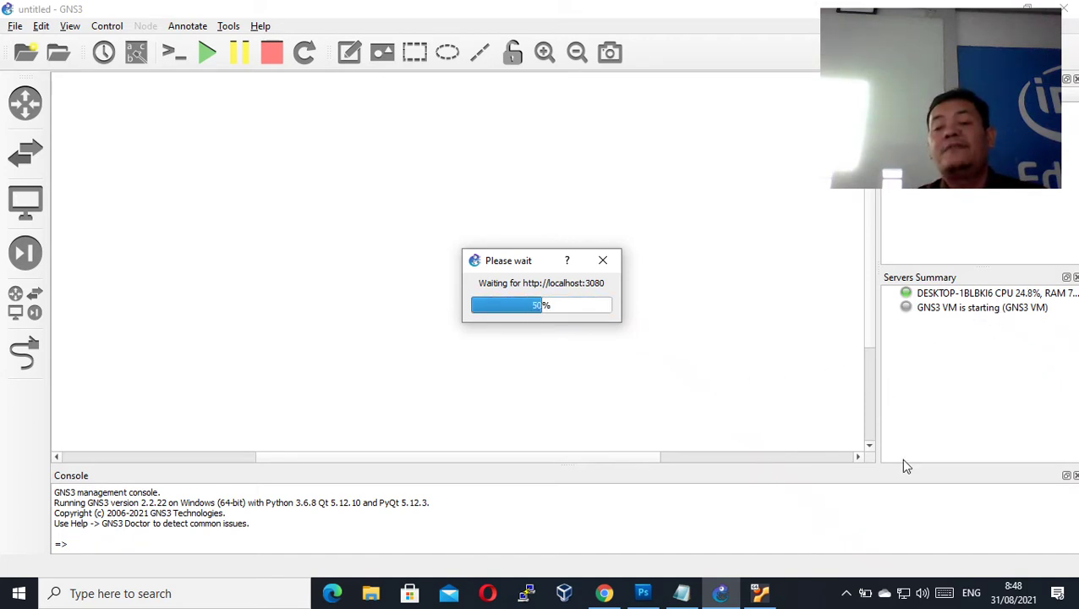
- Check the GNS3 VM console, minimize it, and nudge win7-1 down level with ServerDebian
mouse_move(765, 591)
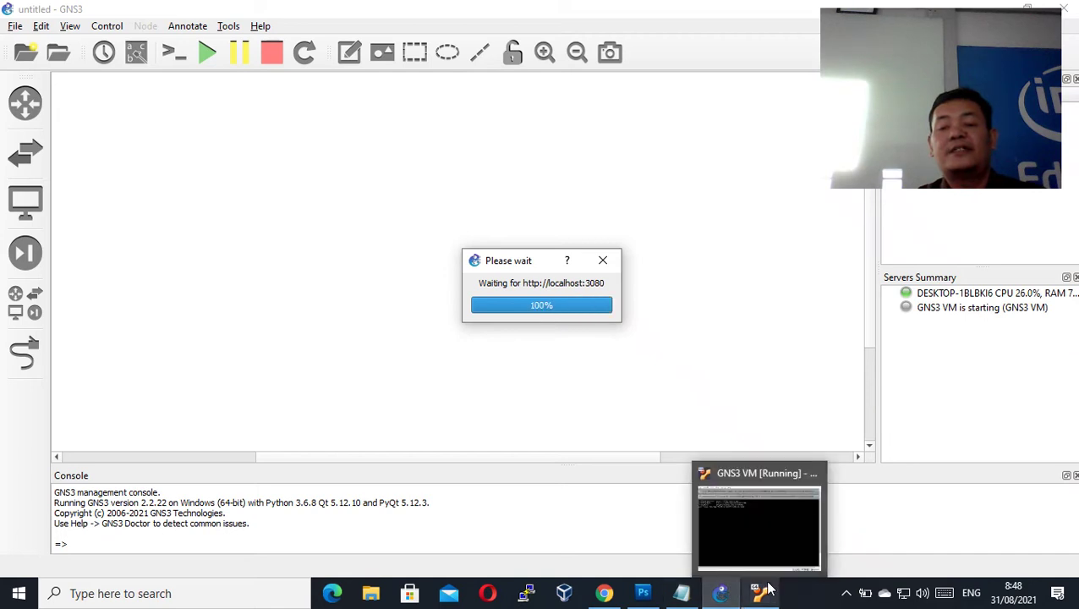
click(766, 545)
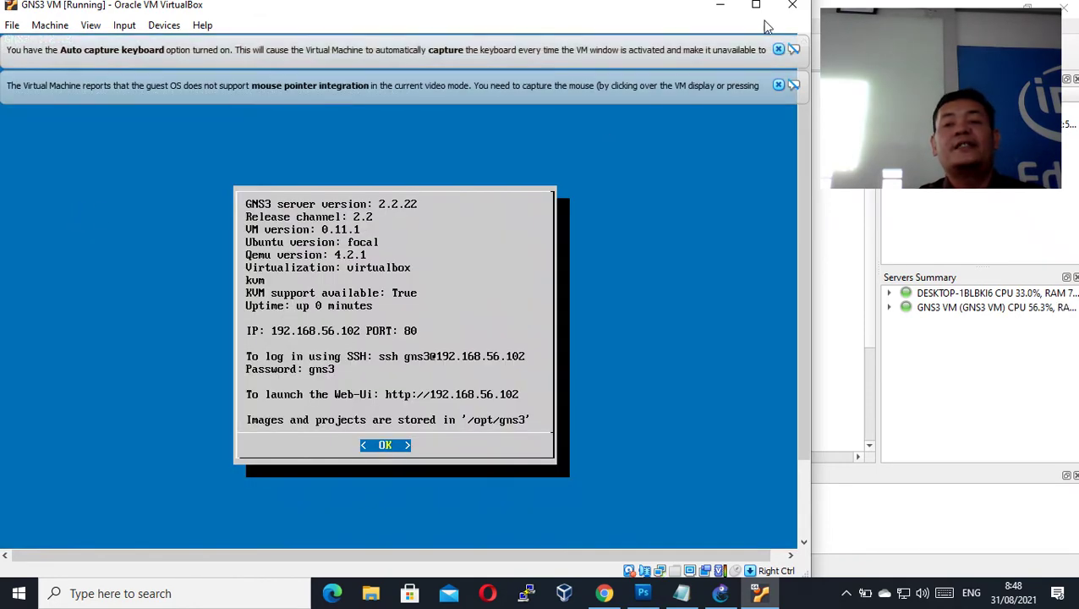
click(723, 6)
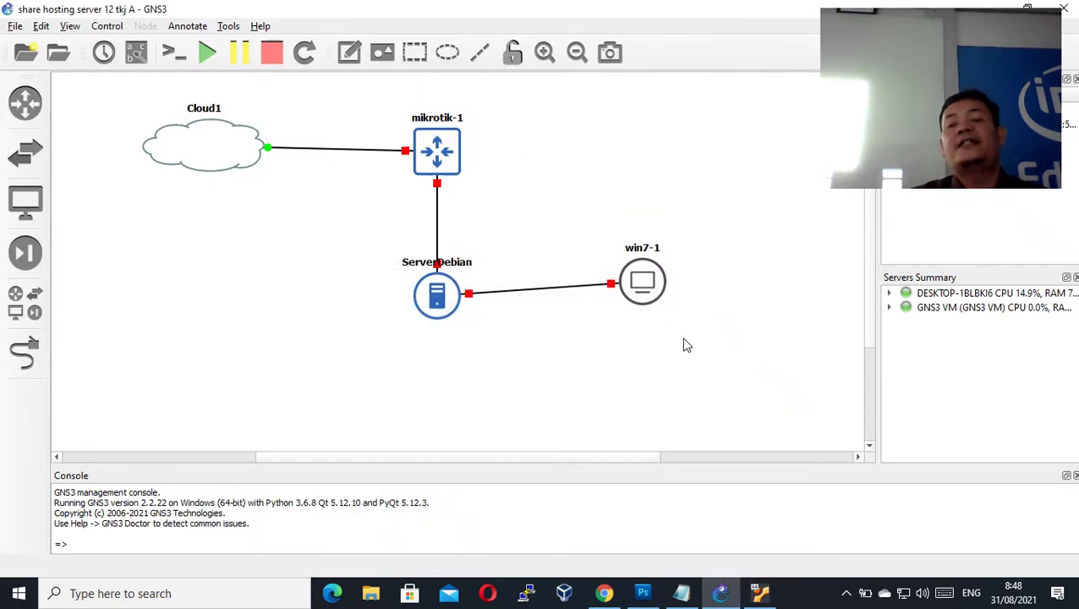
drag(654, 291, 653, 304)
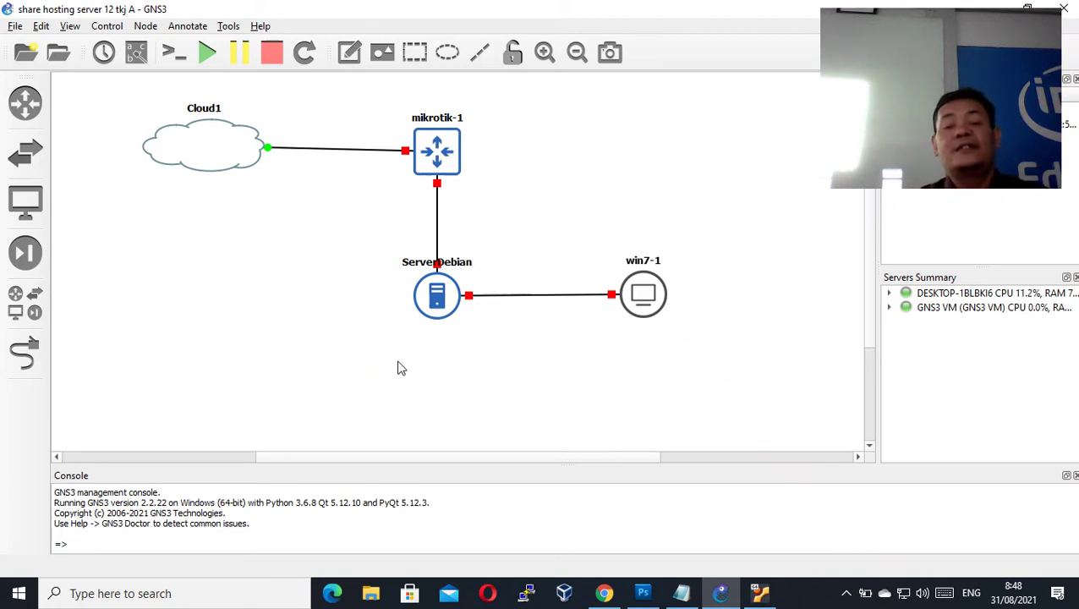
click(651, 585)
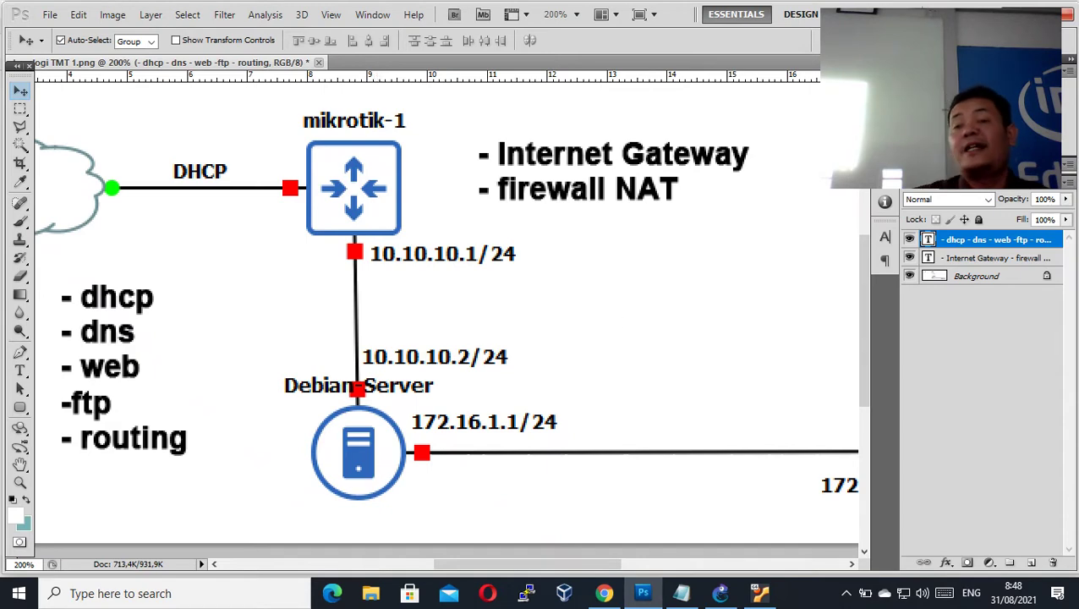
key(alt+Tab)
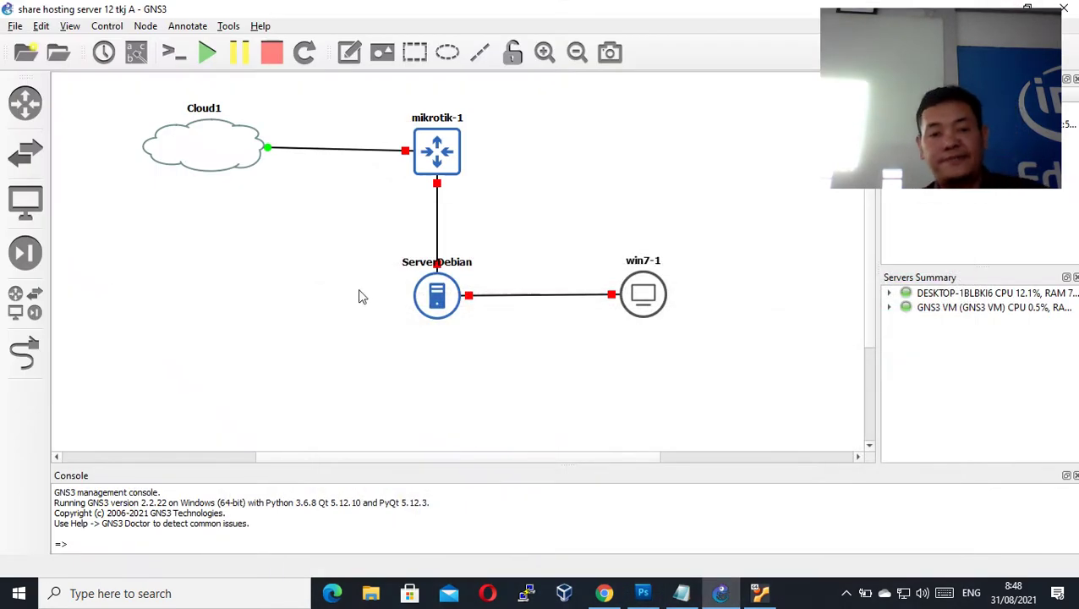
- Start all topology devices, answering Yes to the Confirm Start All prompt
click(205, 60)
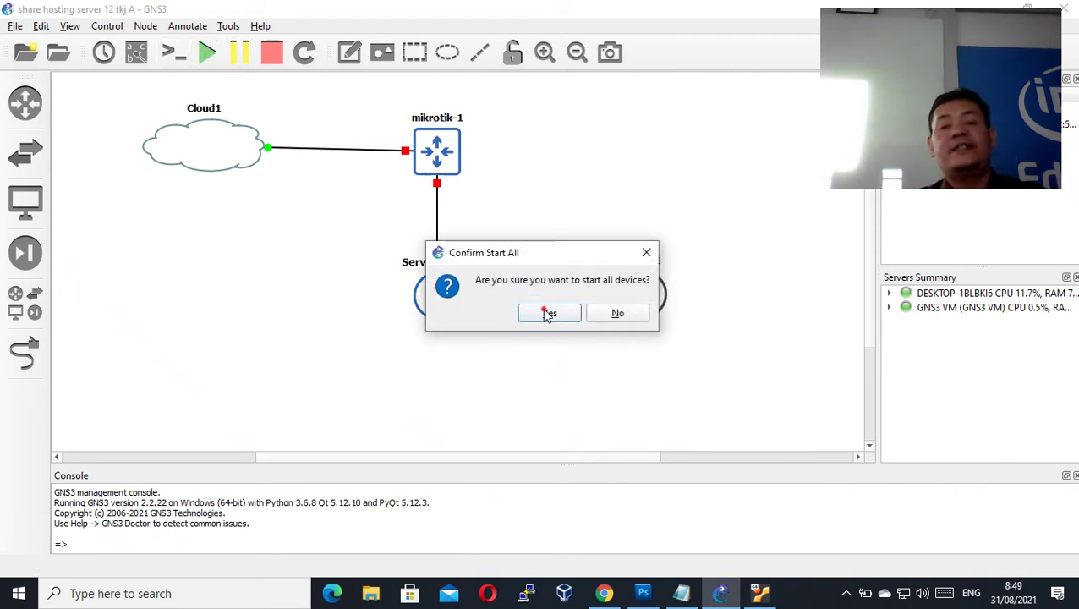
click(547, 309)
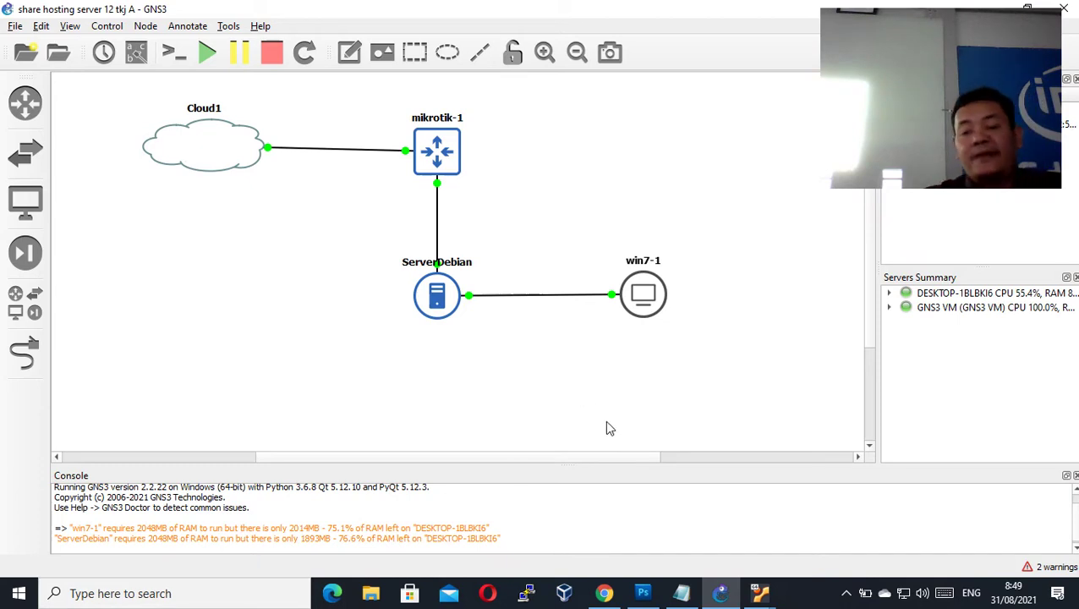
- Confirm the win7 VM reached its desktop, then bring up the debian10sharehosting console
mouse_move(761, 594)
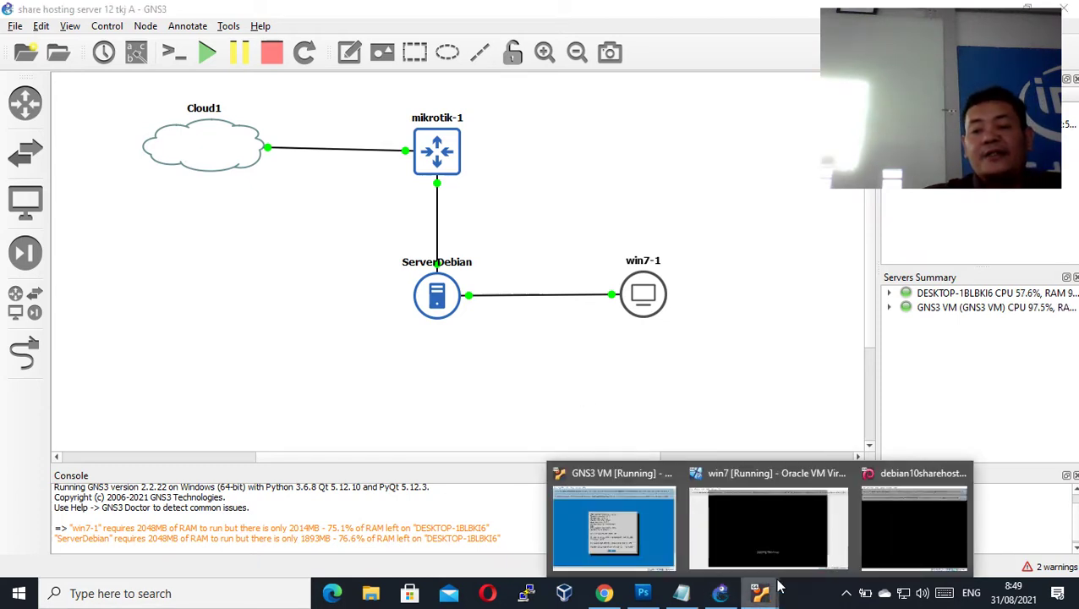
click(791, 543)
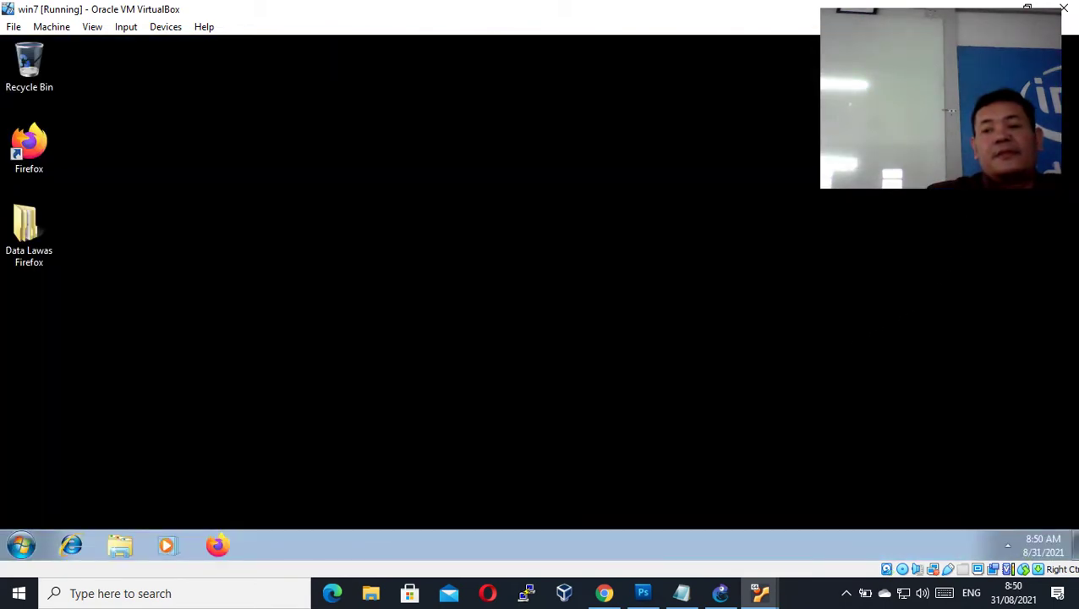
click(765, 598)
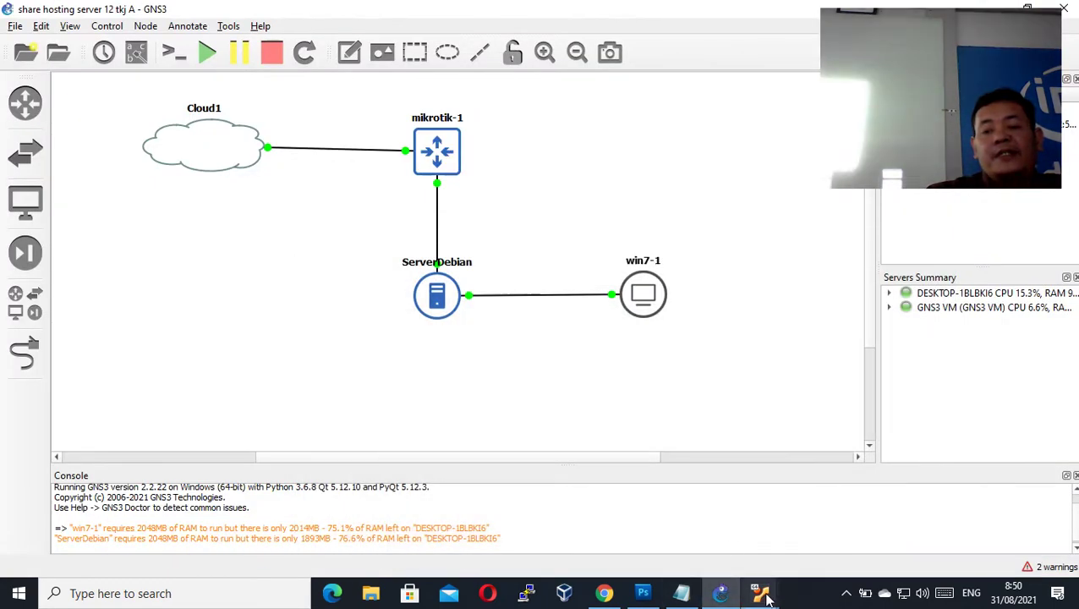
mouse_move(764, 597)
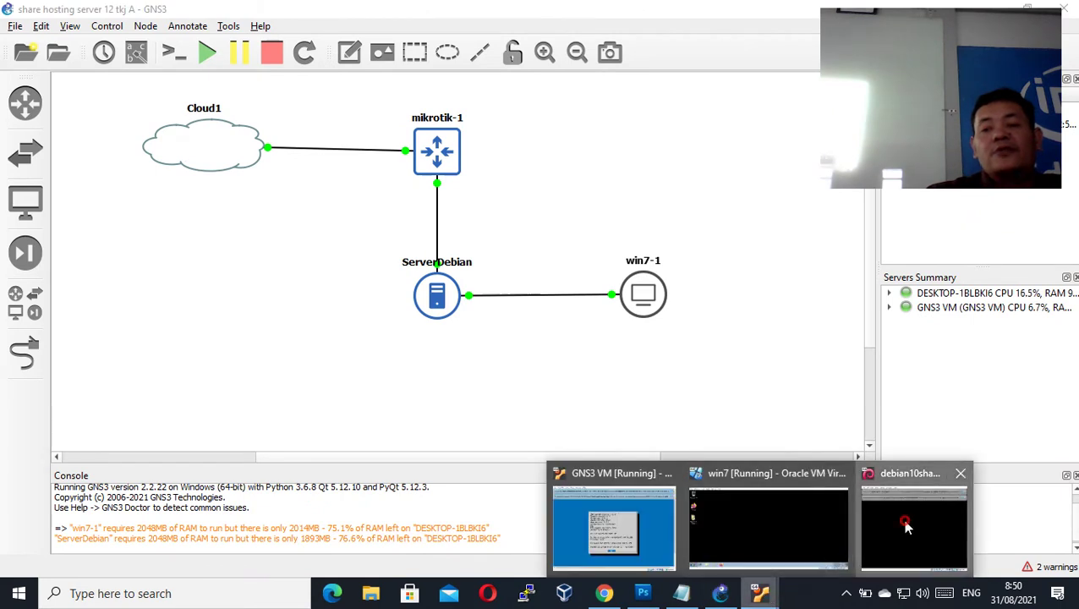
click(905, 526)
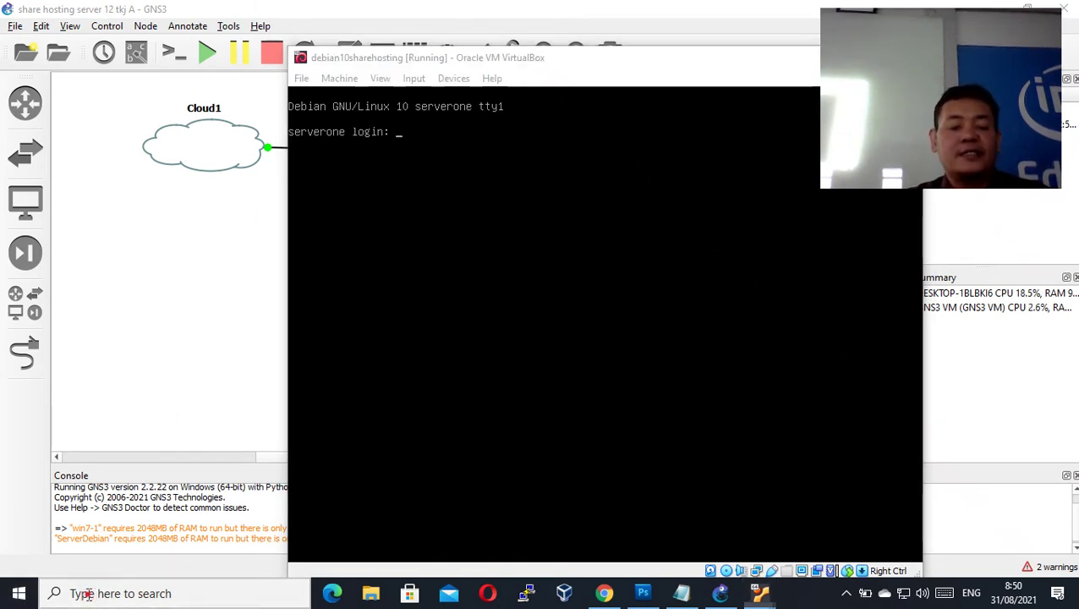
- Launch Magnifier from a 'magn' search, zoom to 200%, and move its controls left
click(73, 594)
text(magn)
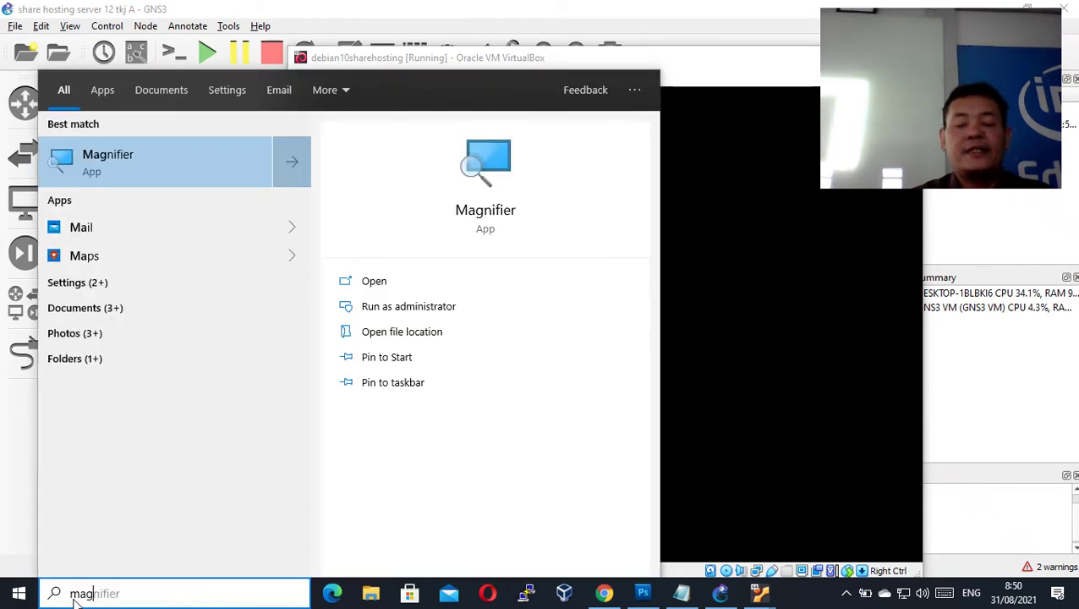
click(178, 168)
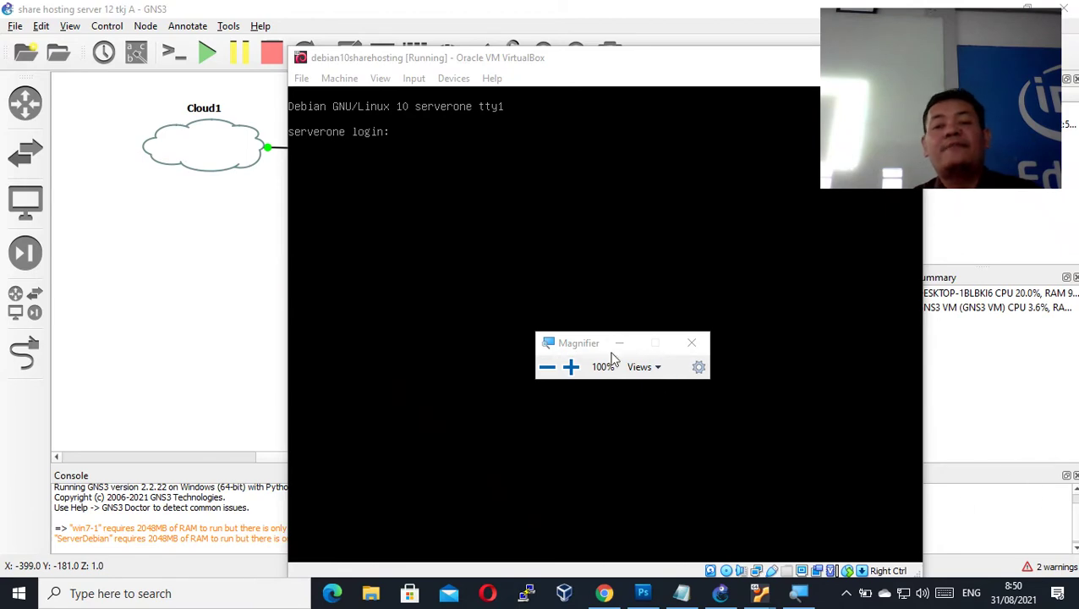
click(571, 367)
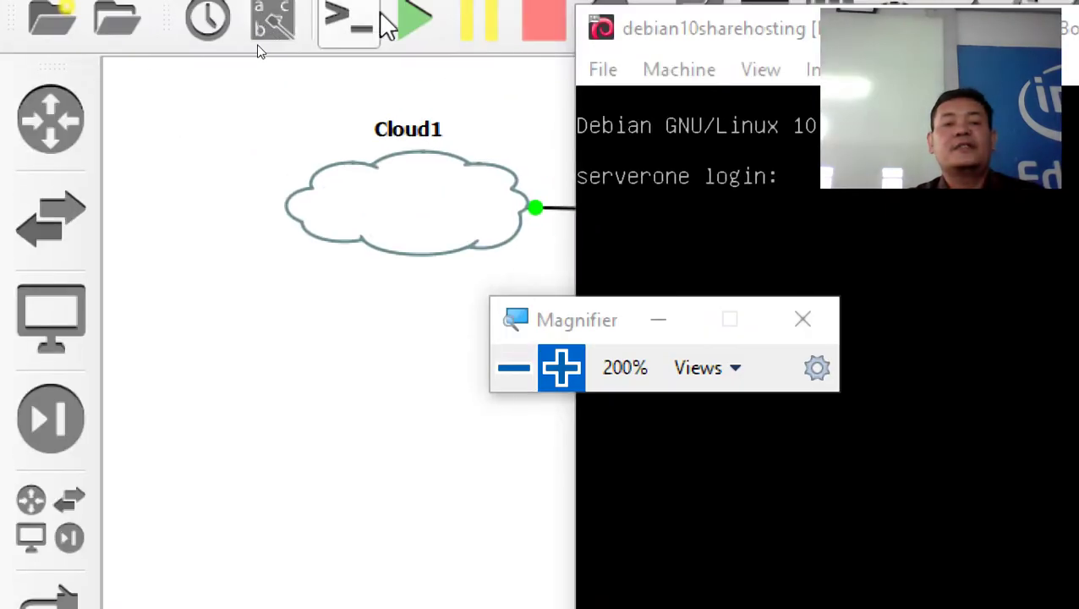
drag(583, 334, 182, 278)
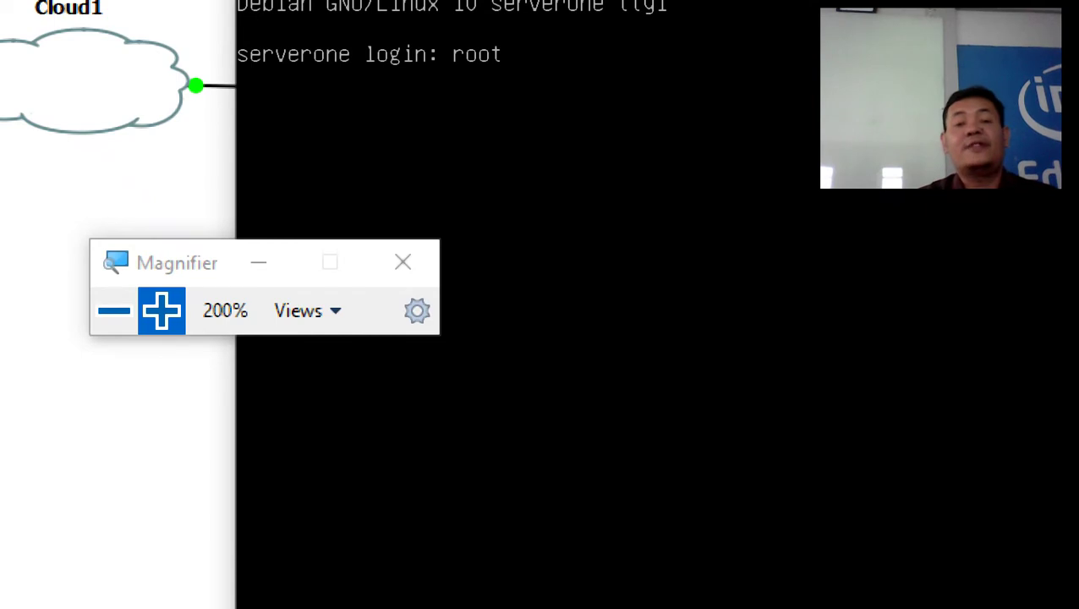
- Log in to the Debian server as root, then move its console down to reveal mikrotik-1
key(Return)
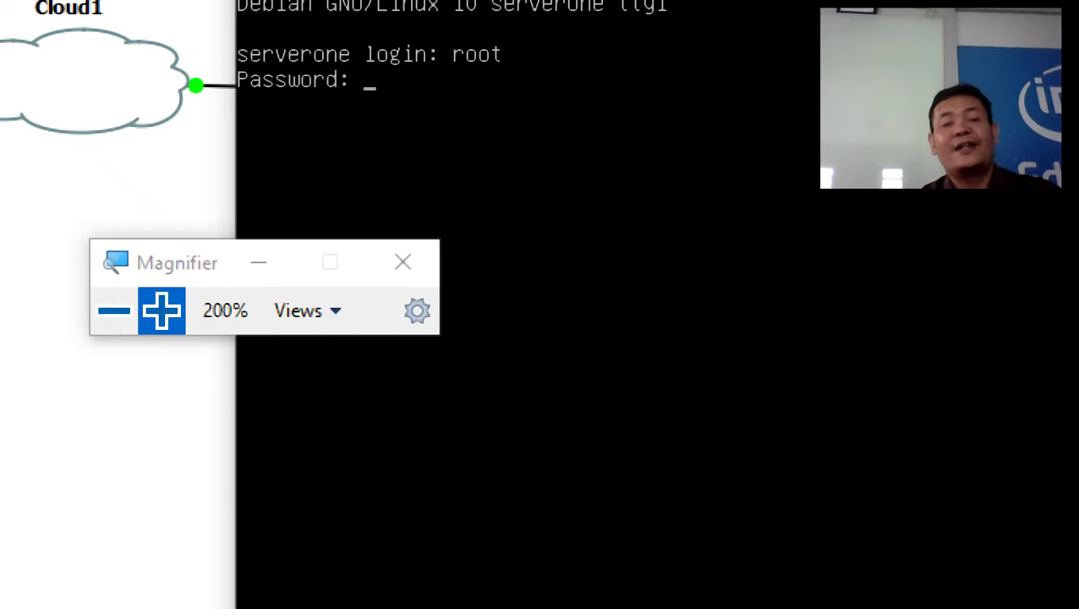
key(Return)
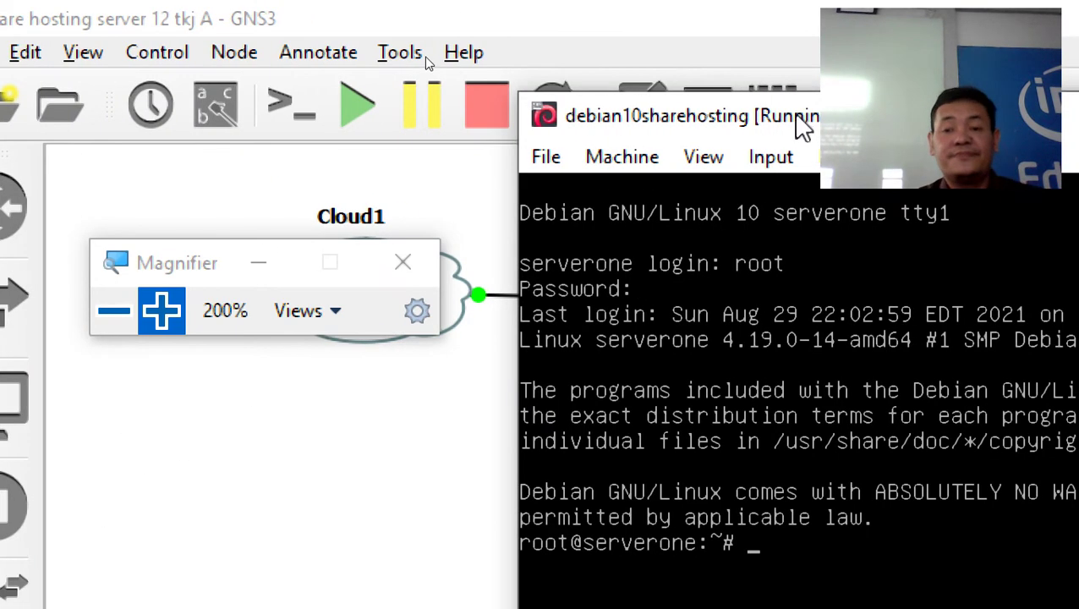
drag(795, 125, 701, 433)
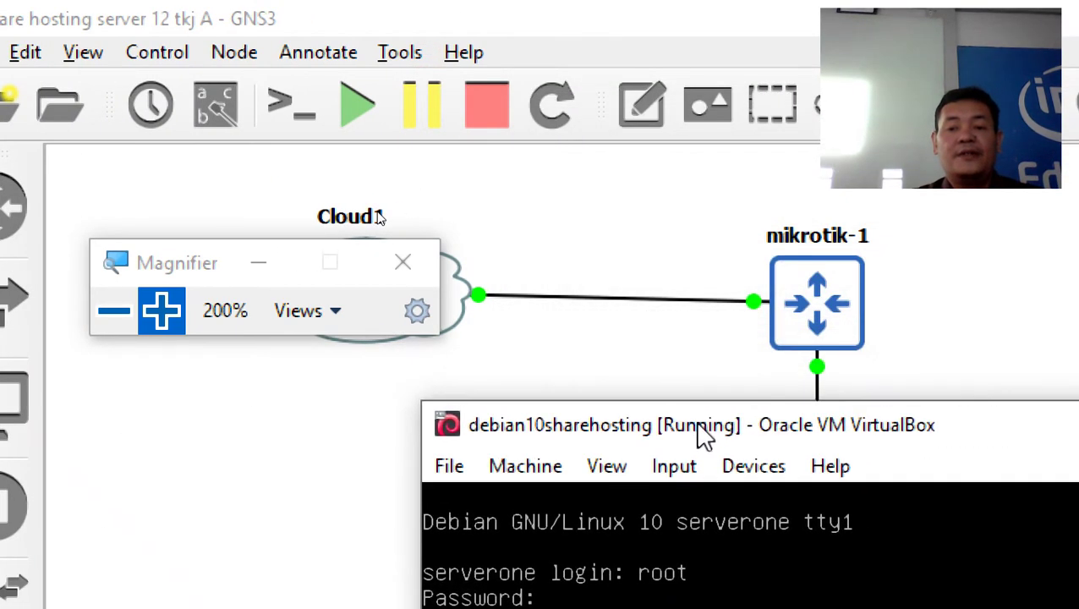
click(444, 154)
double_click(837, 317)
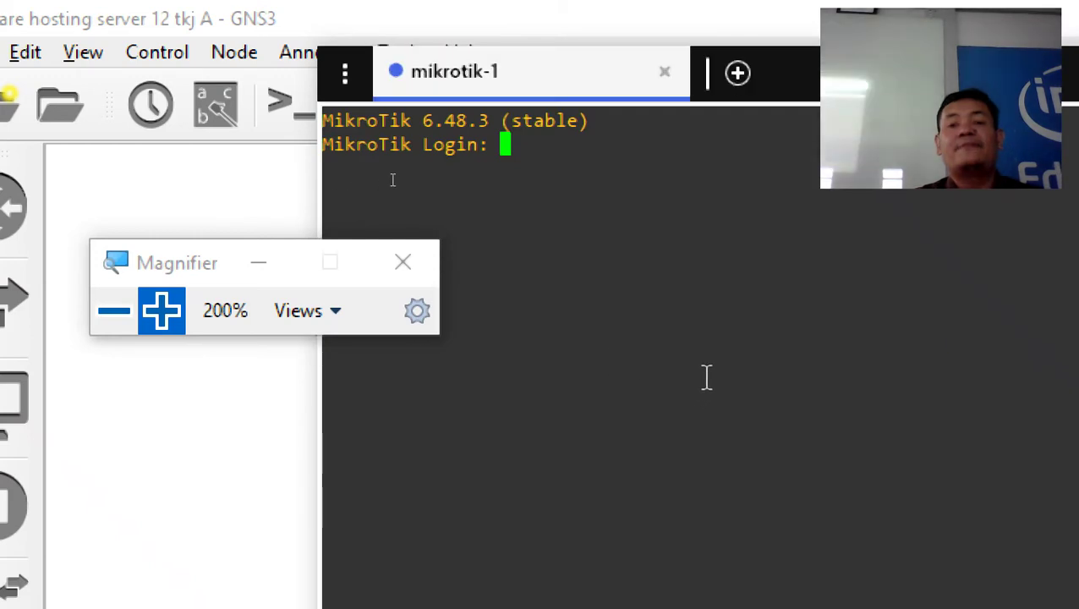
drag(512, 41, 357, 47)
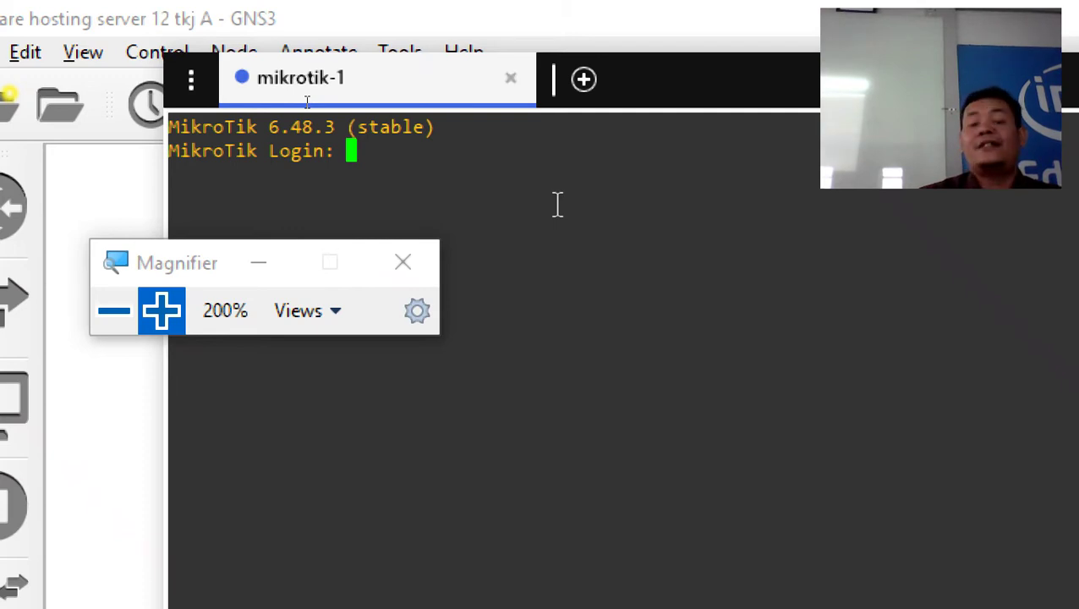
text(admin)
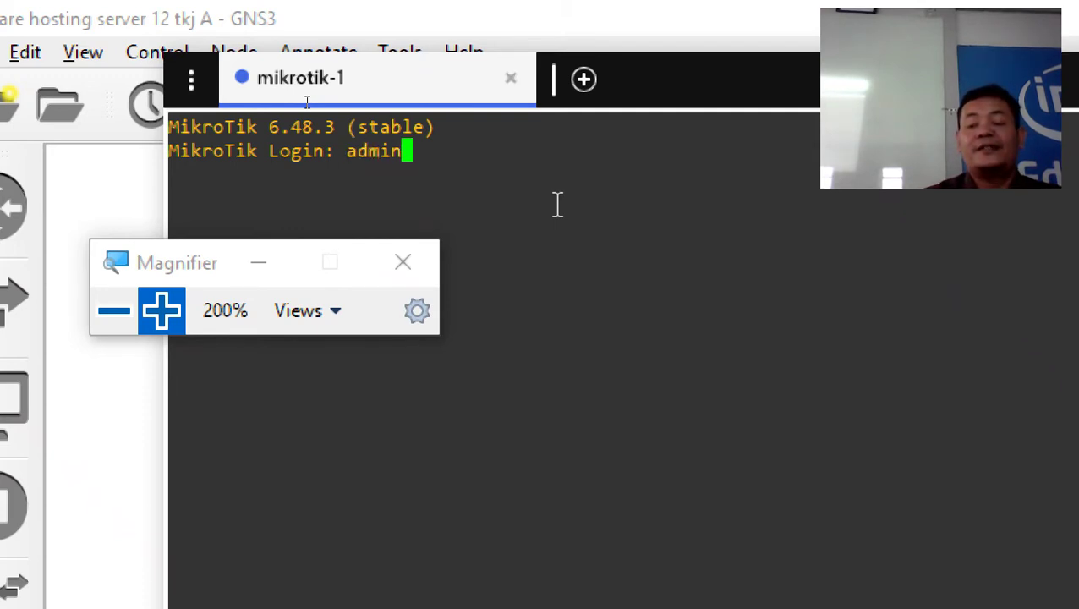
key(Return)
key(Return)
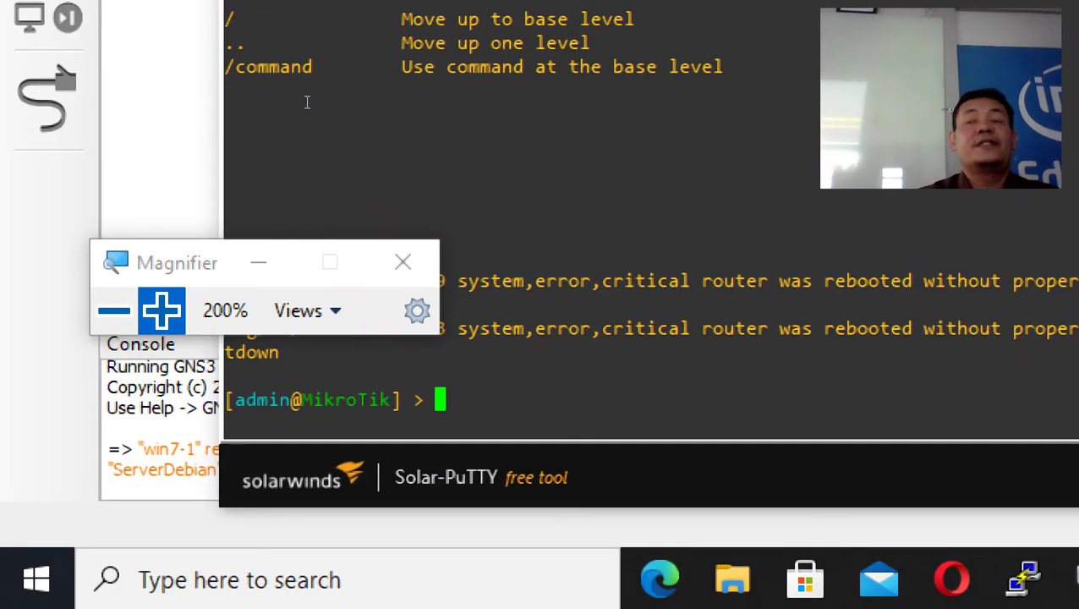
text(ping )
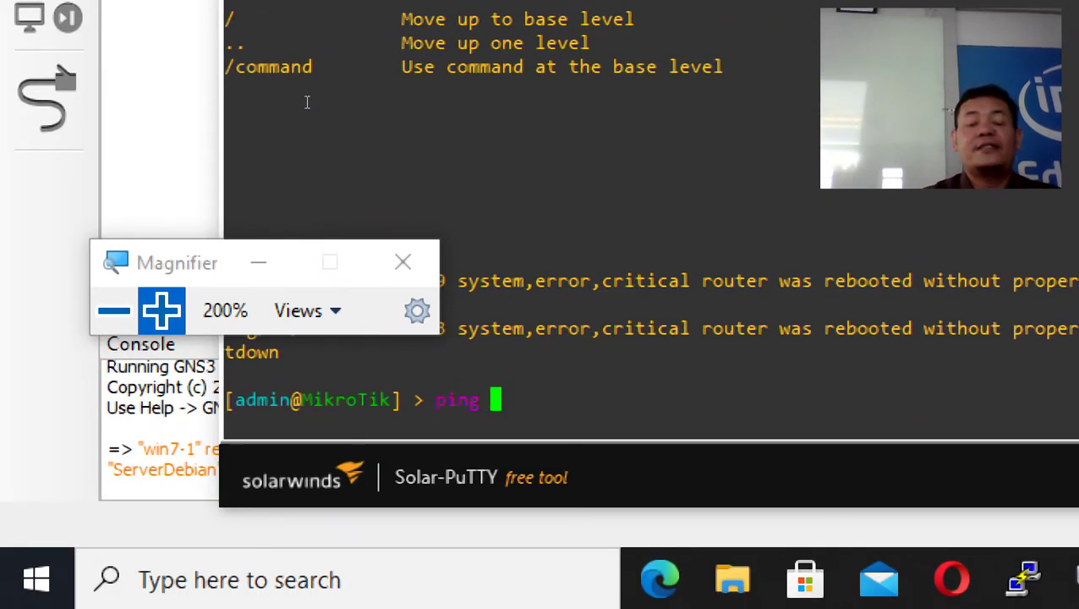
text(www.)
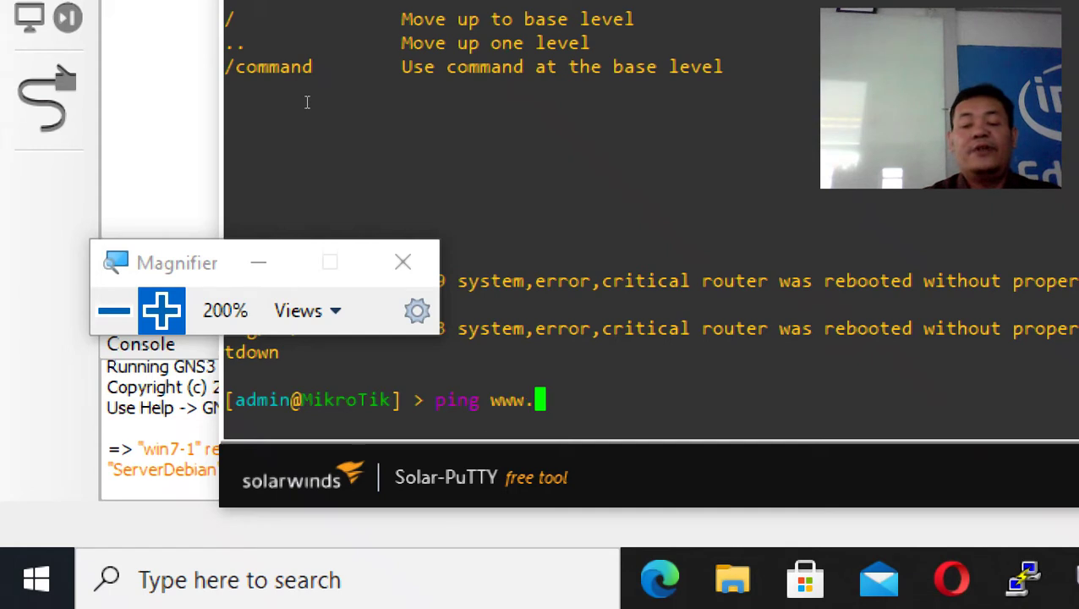
text(google.c)
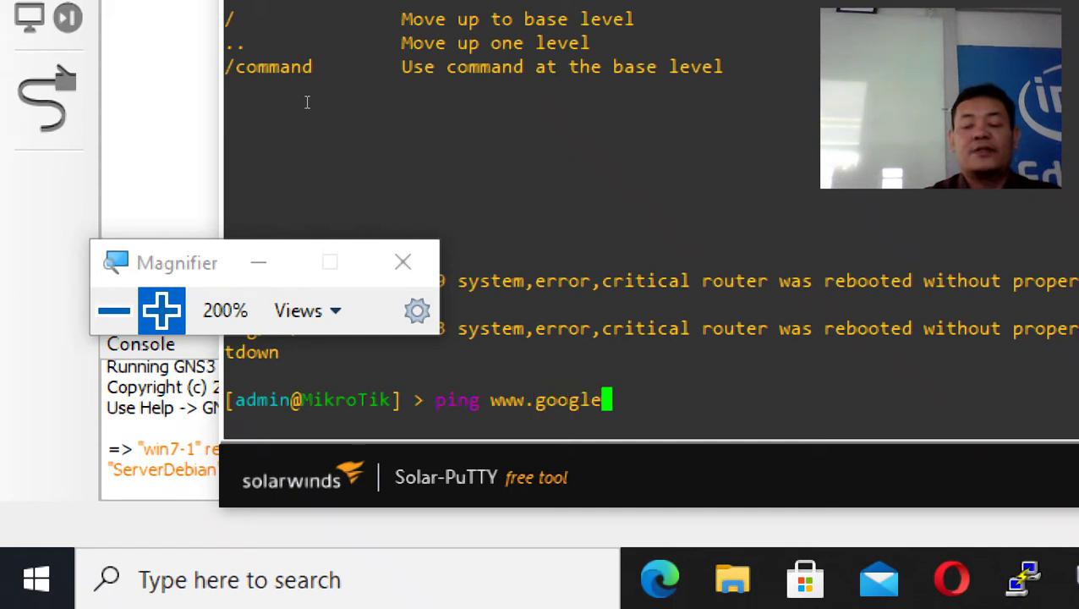
text(om)
key(Return)
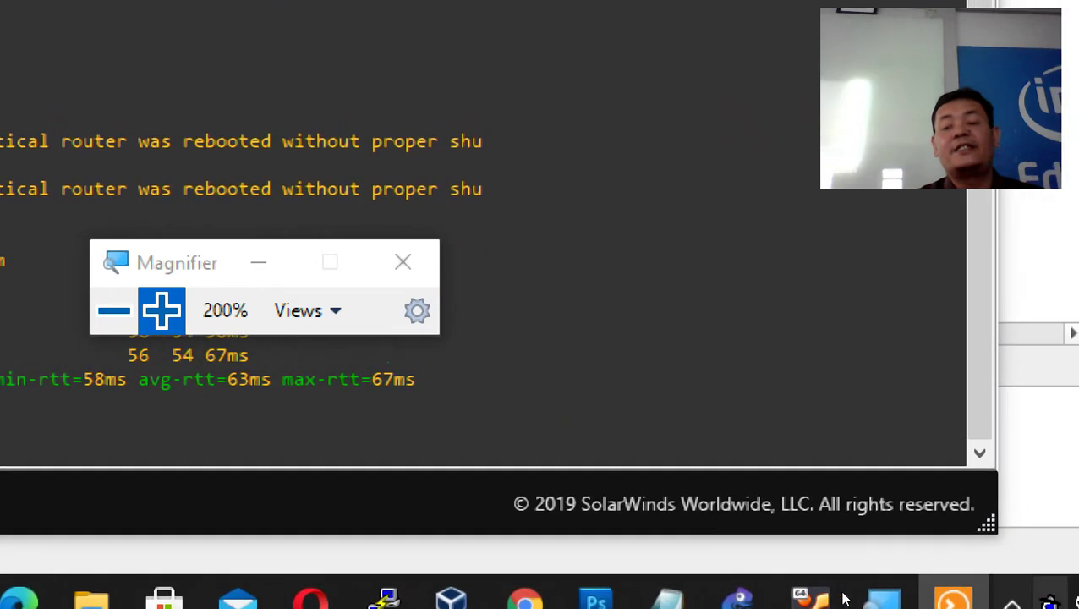
mouse_move(894, 590)
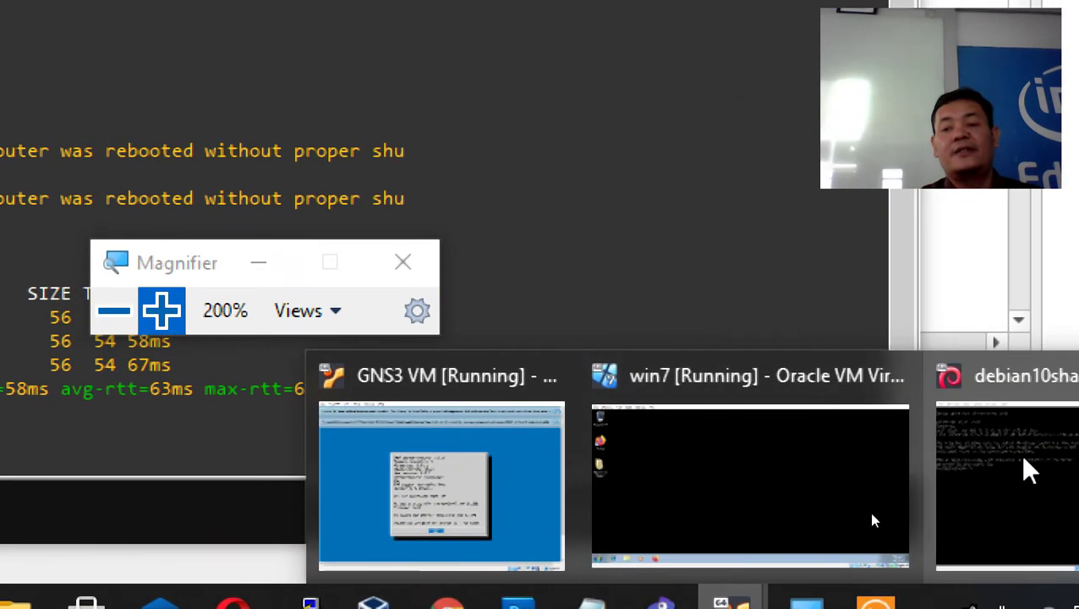
click(1019, 463)
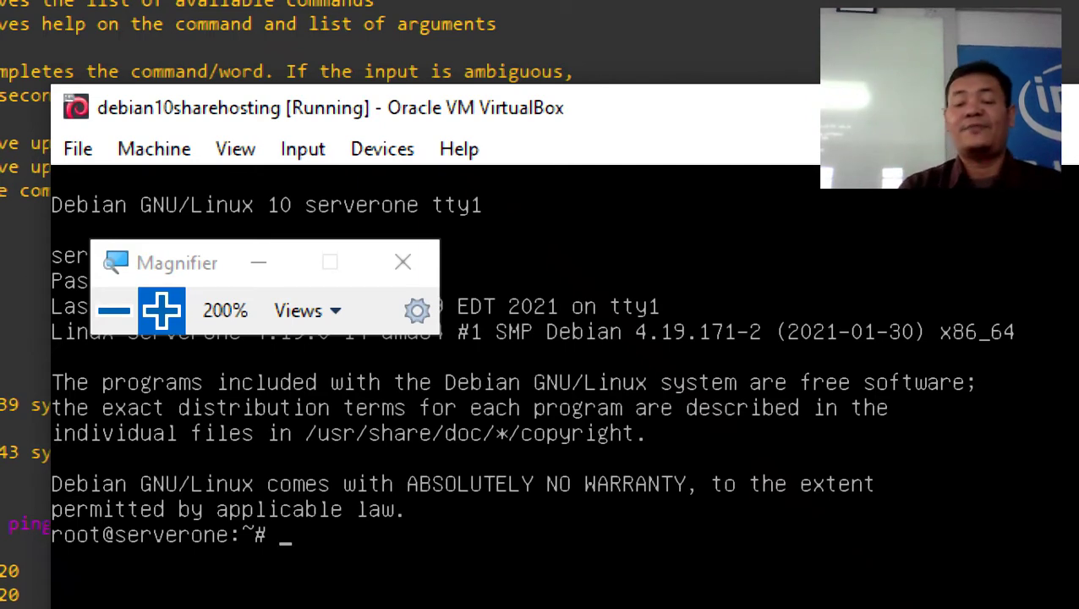
text(ping w)
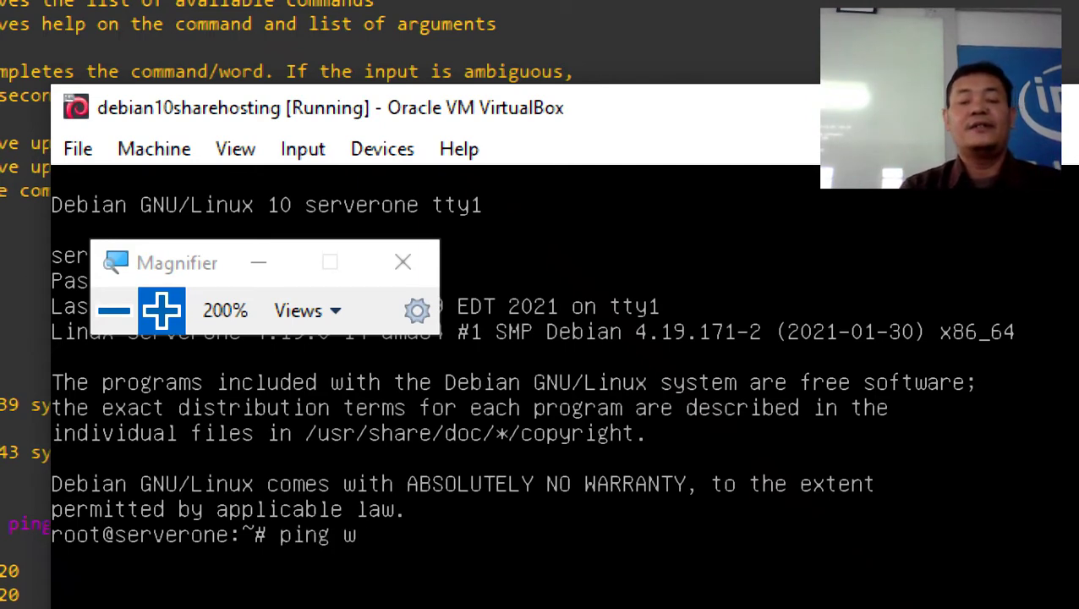
text(ww)
text(.goo)
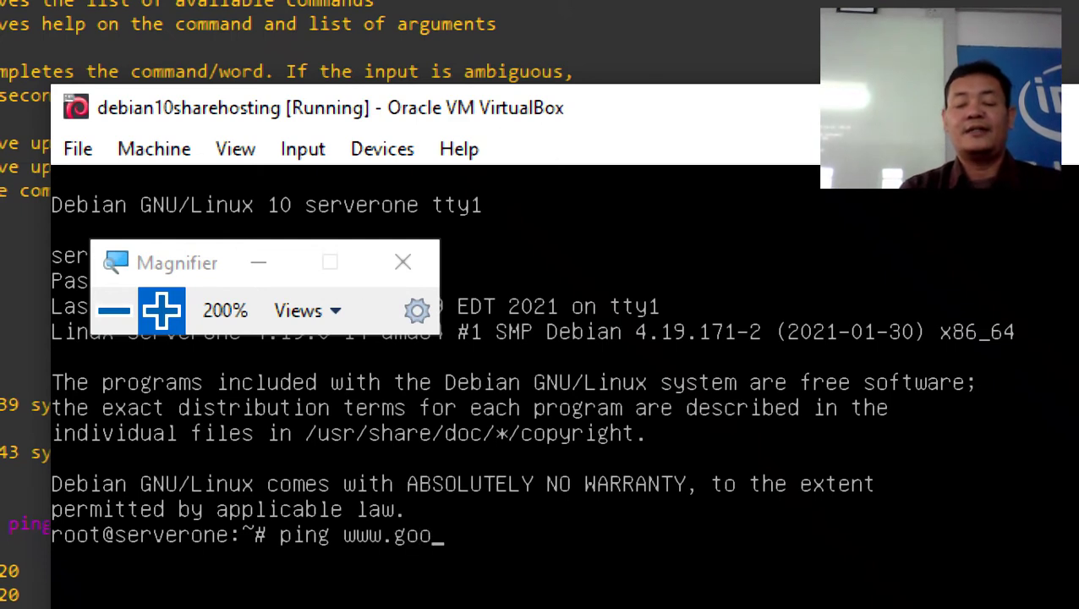
text(gle.com)
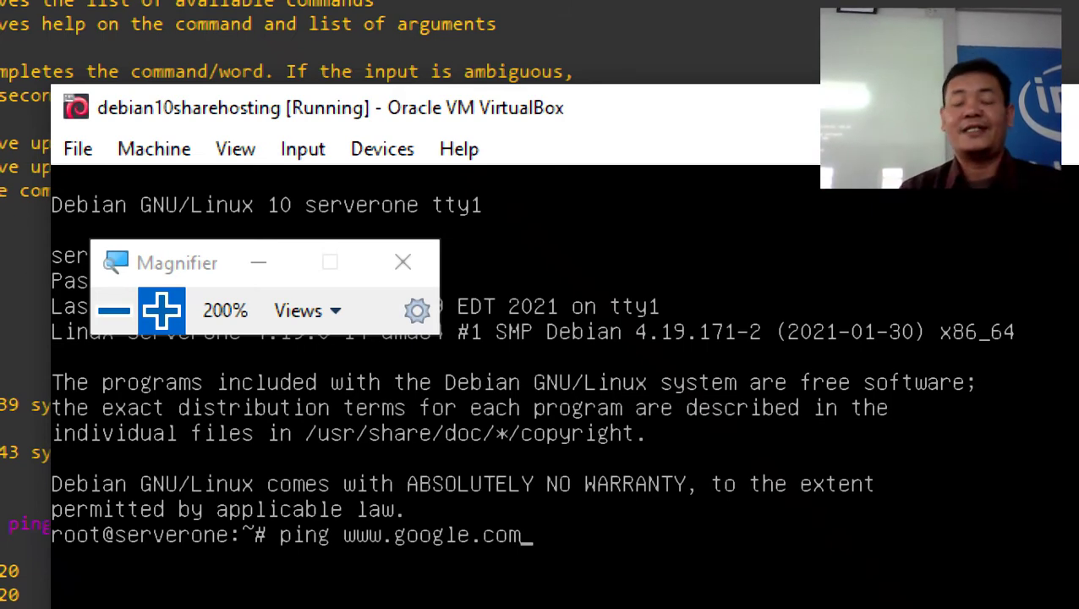
key(Return)
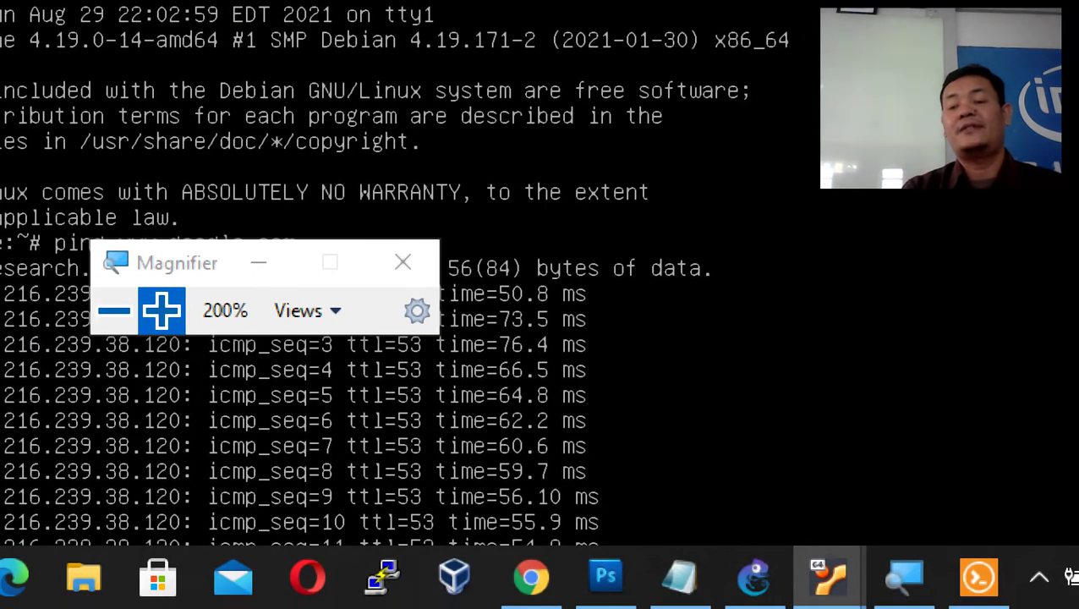
- Bring up the win7 VM and launch cmd from its Start menu search
mouse_move(790, 585)
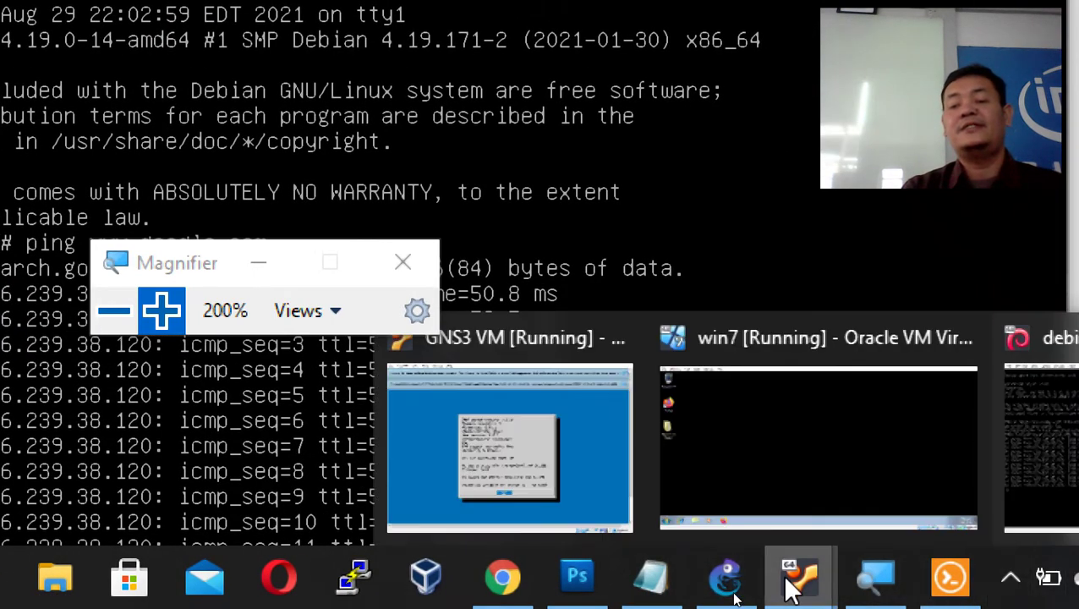
click(825, 474)
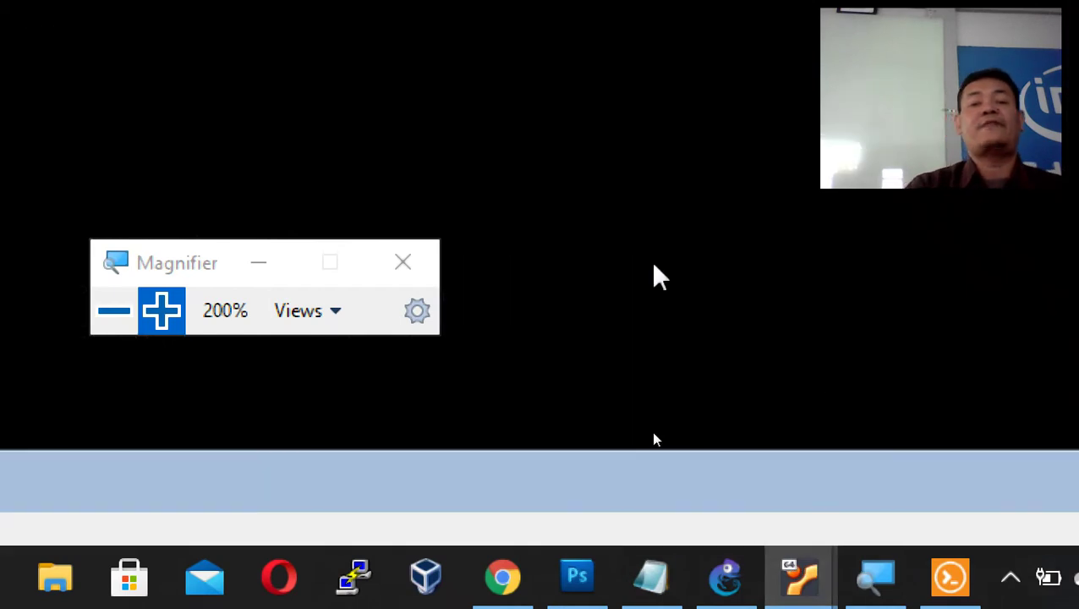
drag(192, 261, 515, 218)
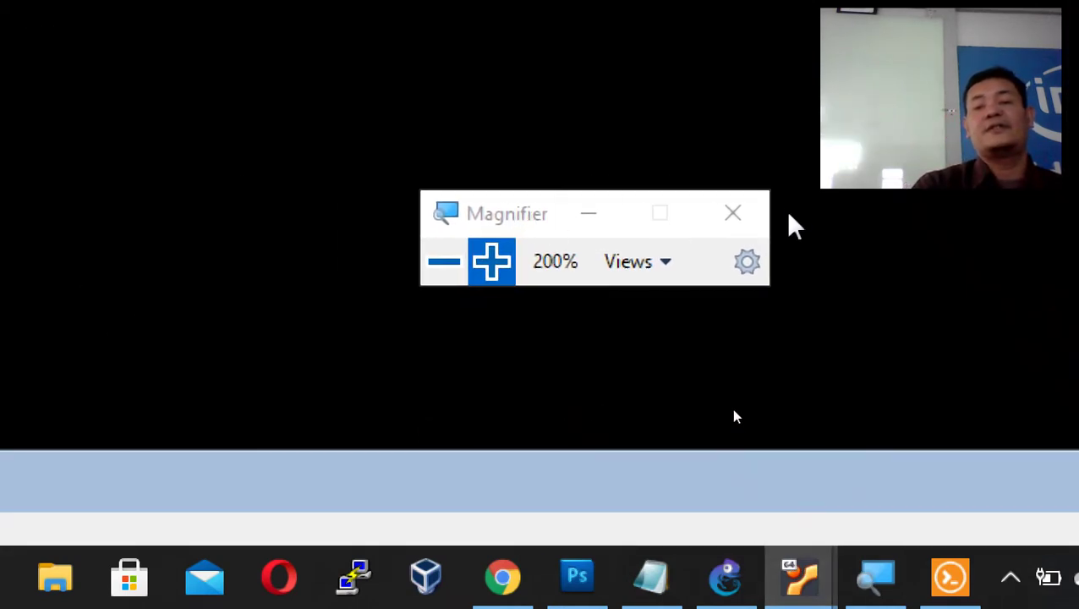
click(442, 261)
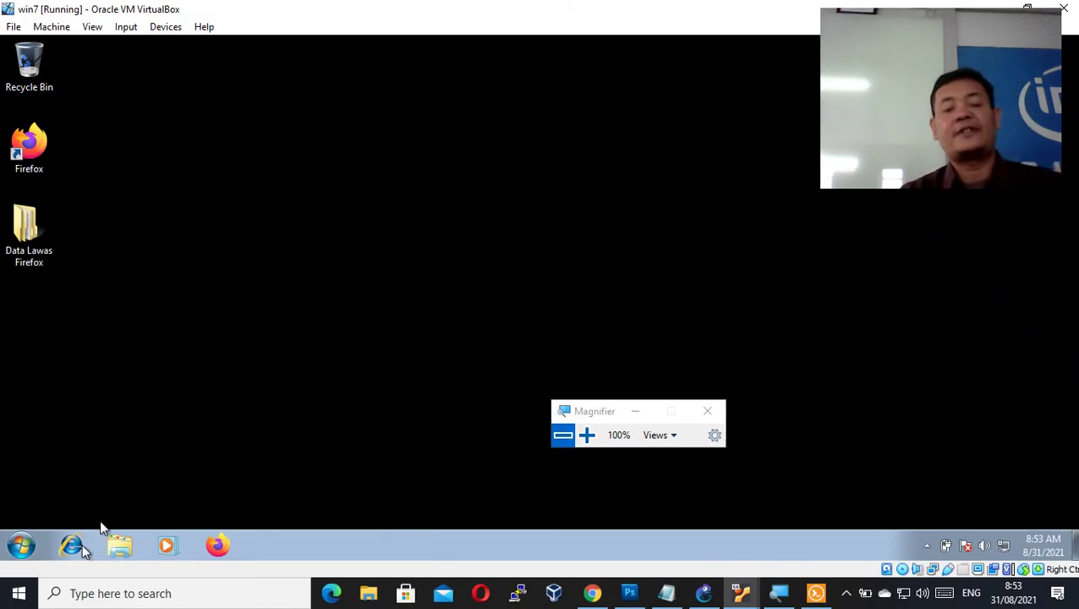
click(21, 546)
text(cmd)
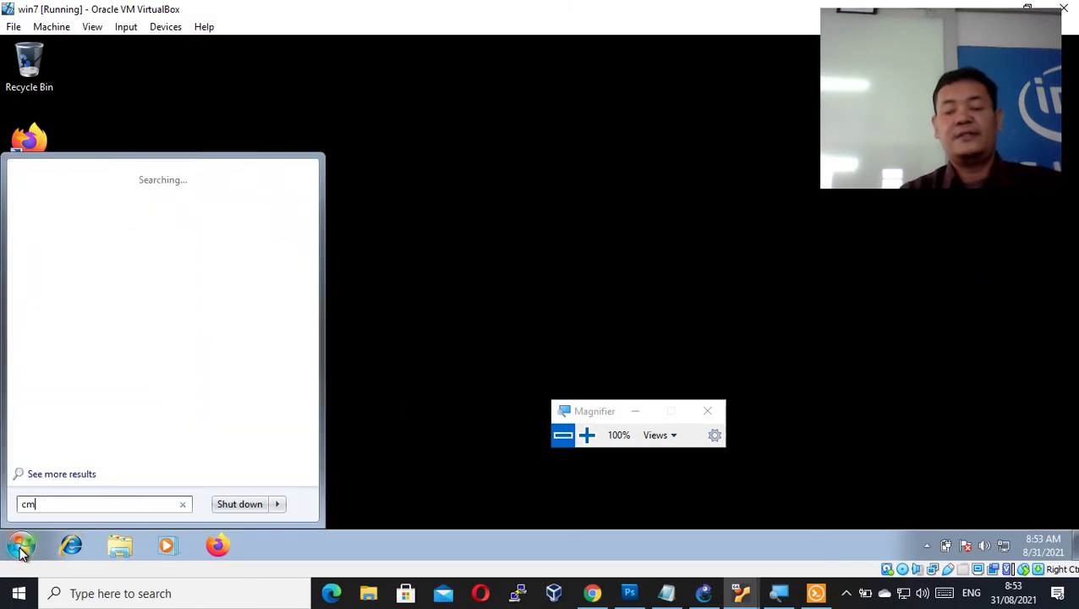
key(Return)
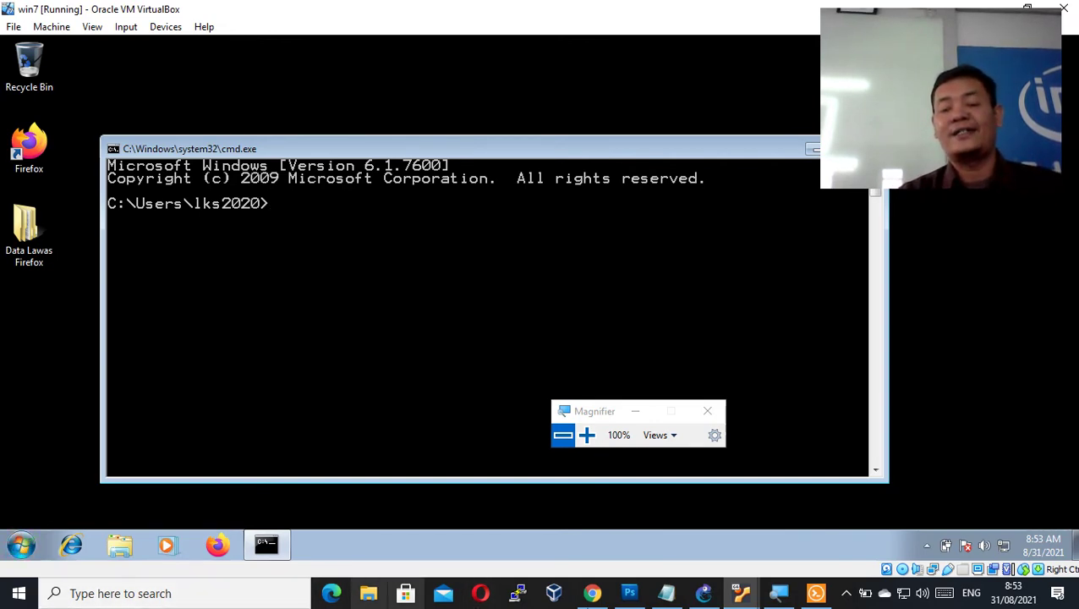
click(629, 594)
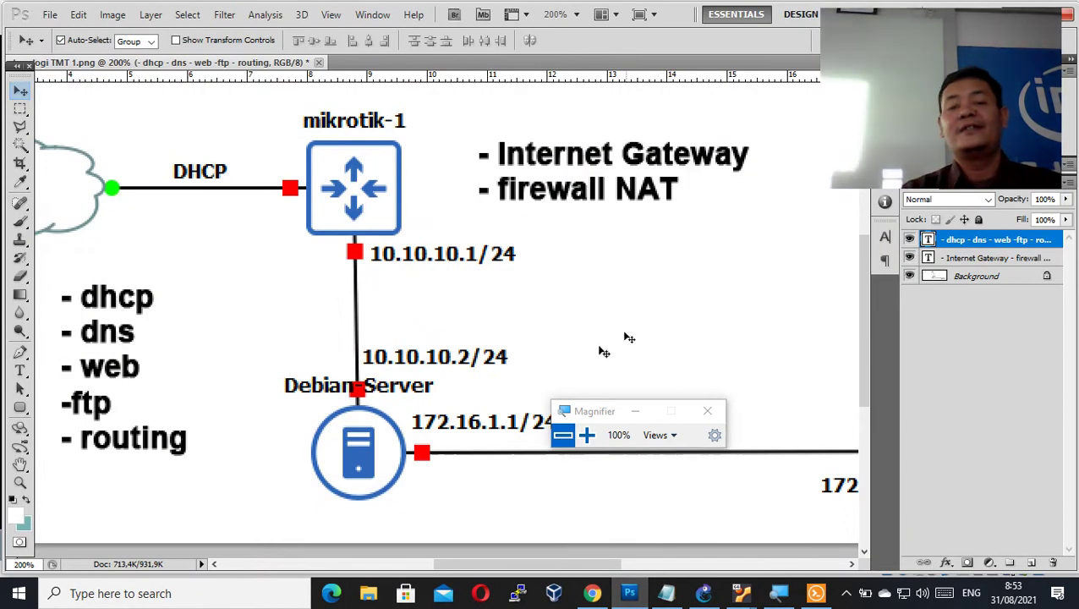
click(441, 311)
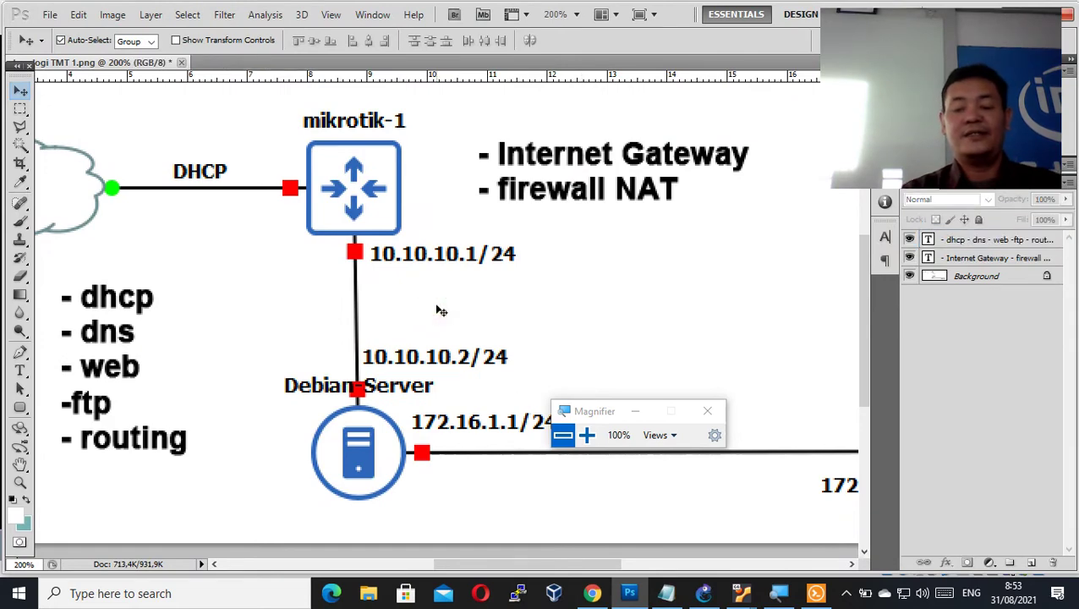
key(ctrl+minus)
key(ctrl+minus)
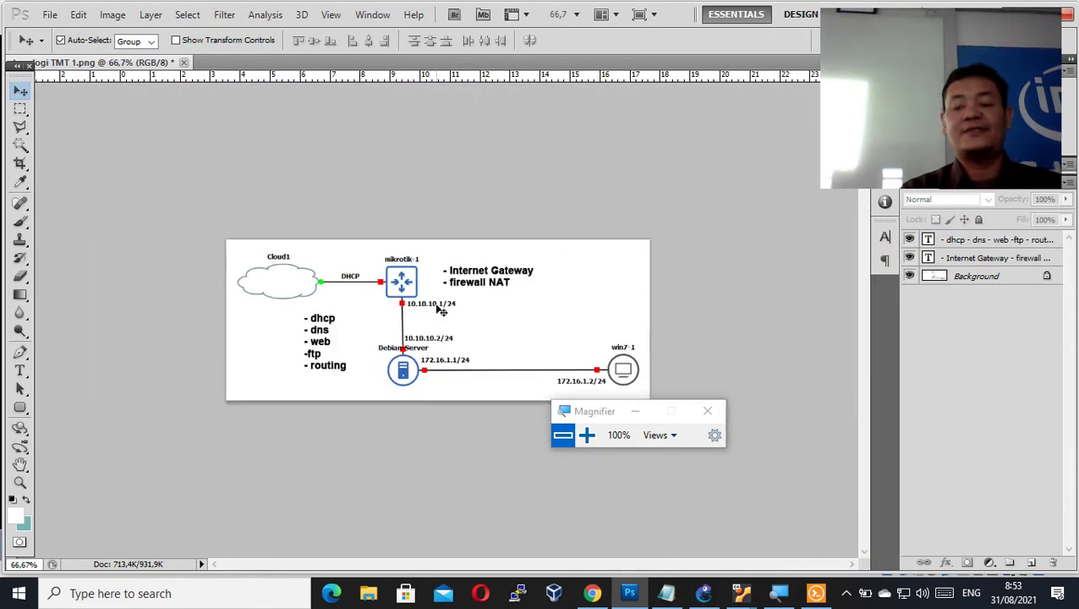
key(ctrl+plus)
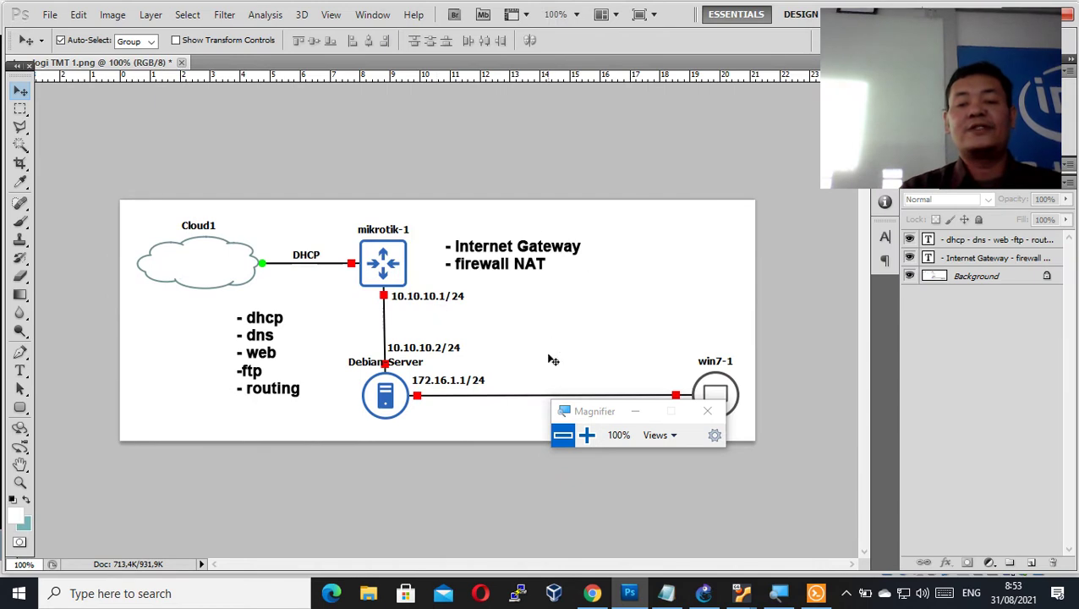
click(564, 421)
click(525, 436)
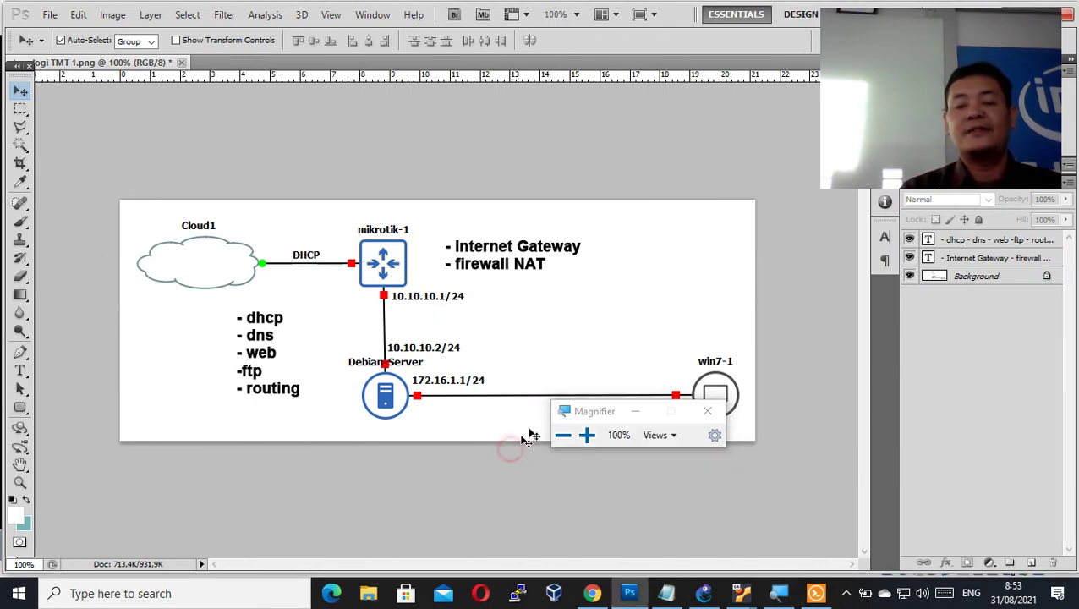
drag(592, 413, 663, 486)
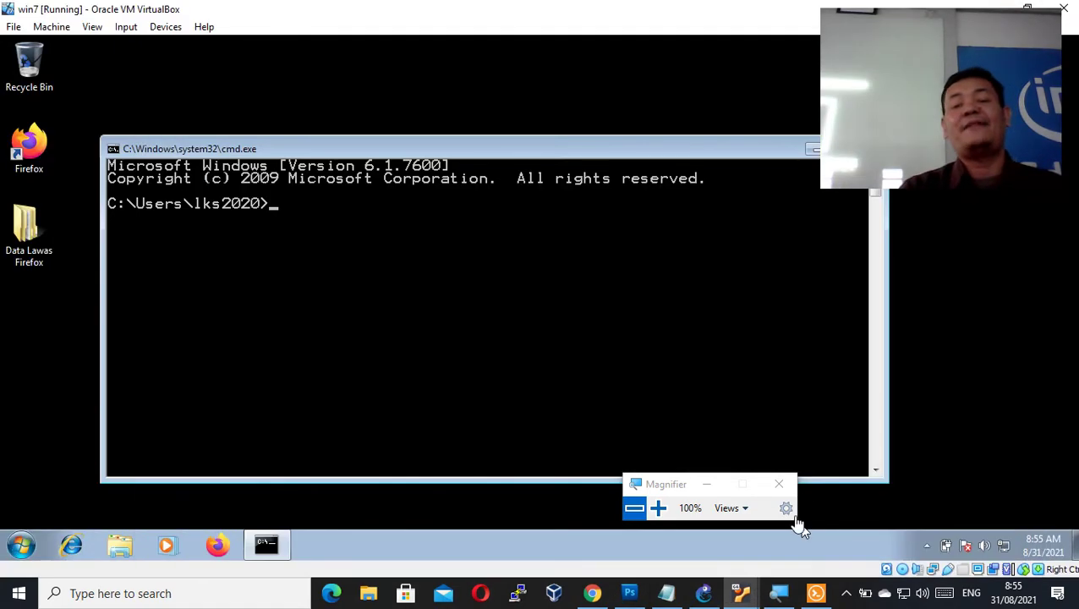
click(557, 369)
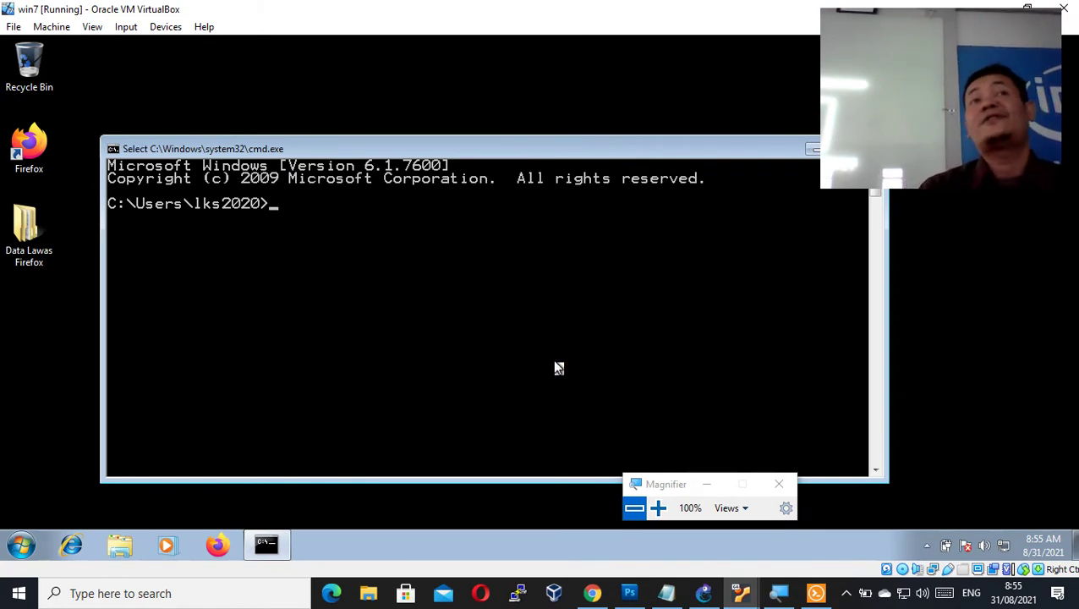
text(pin)
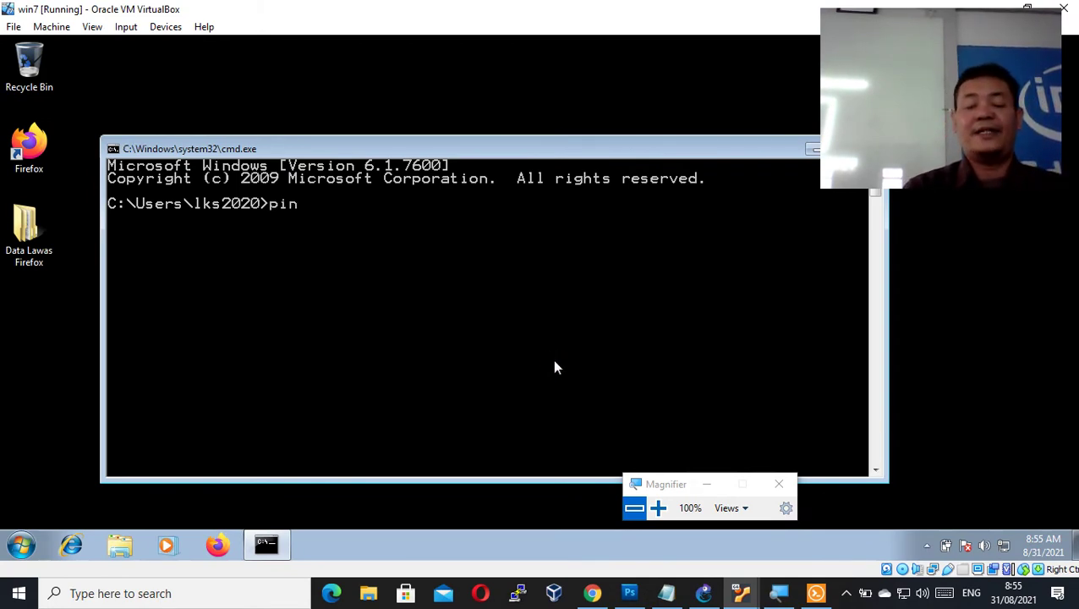
text(g www)
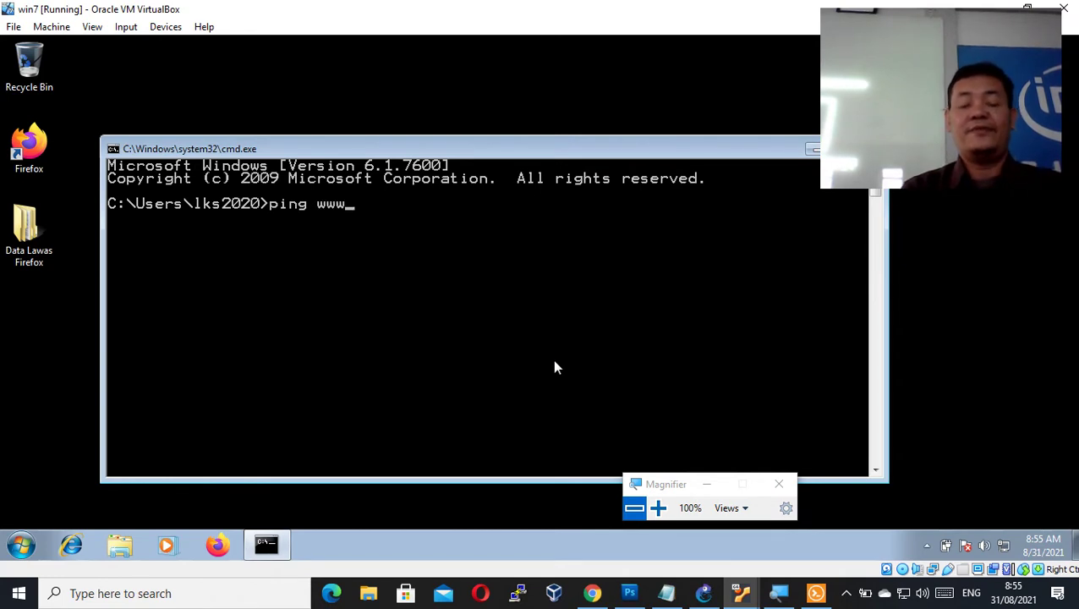
text(.goog)
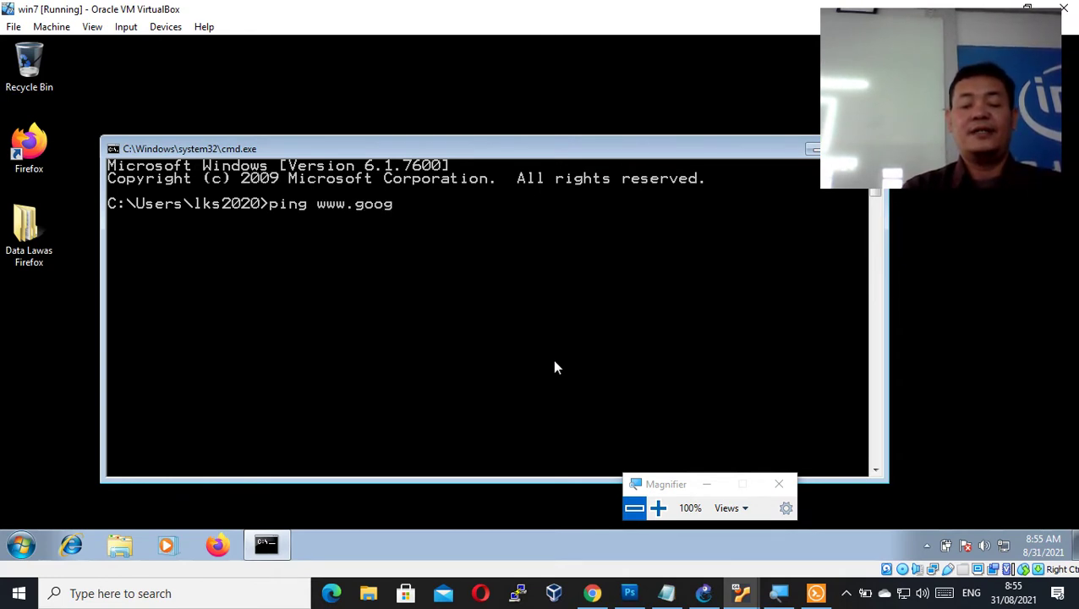
text(le.com)
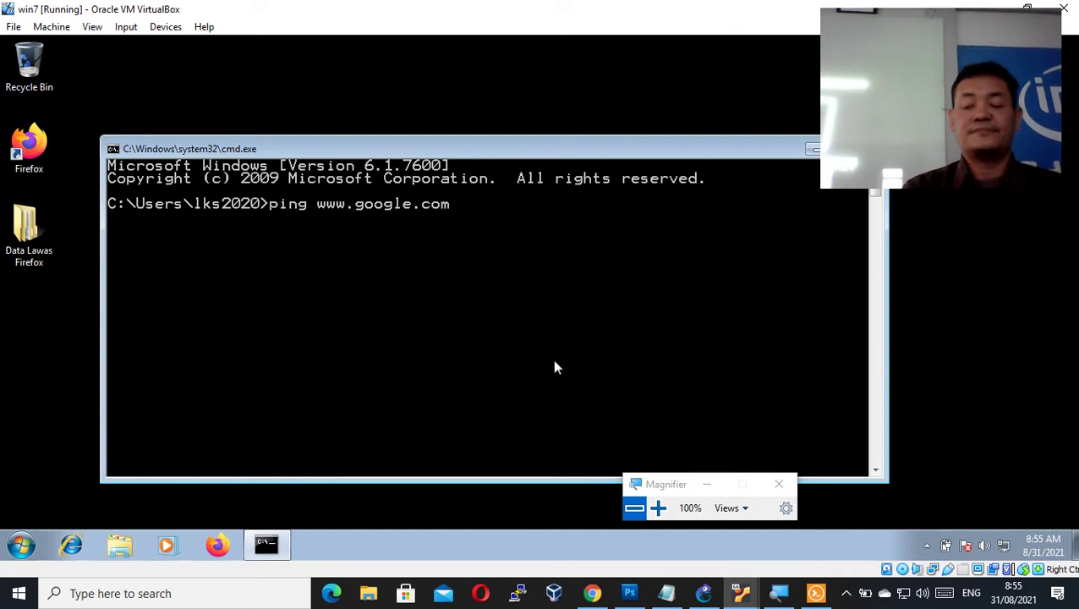
key(Return)
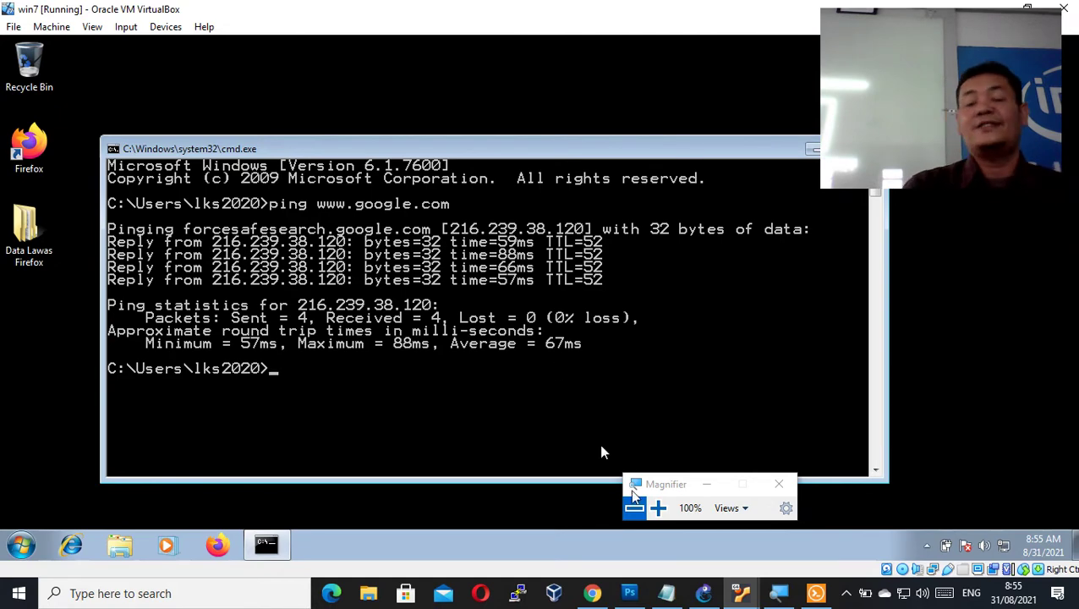
click(630, 592)
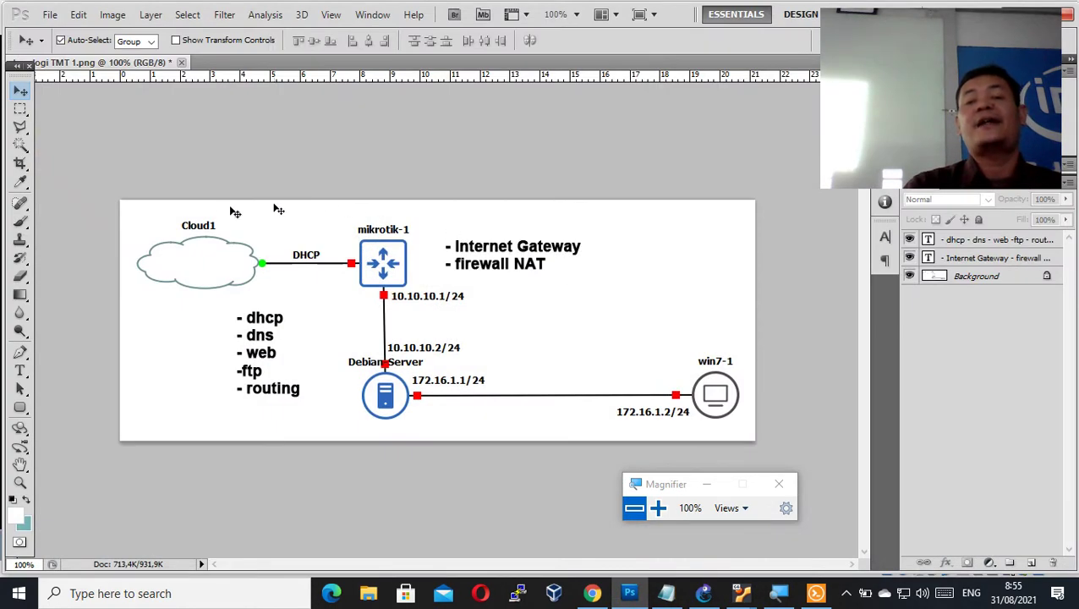